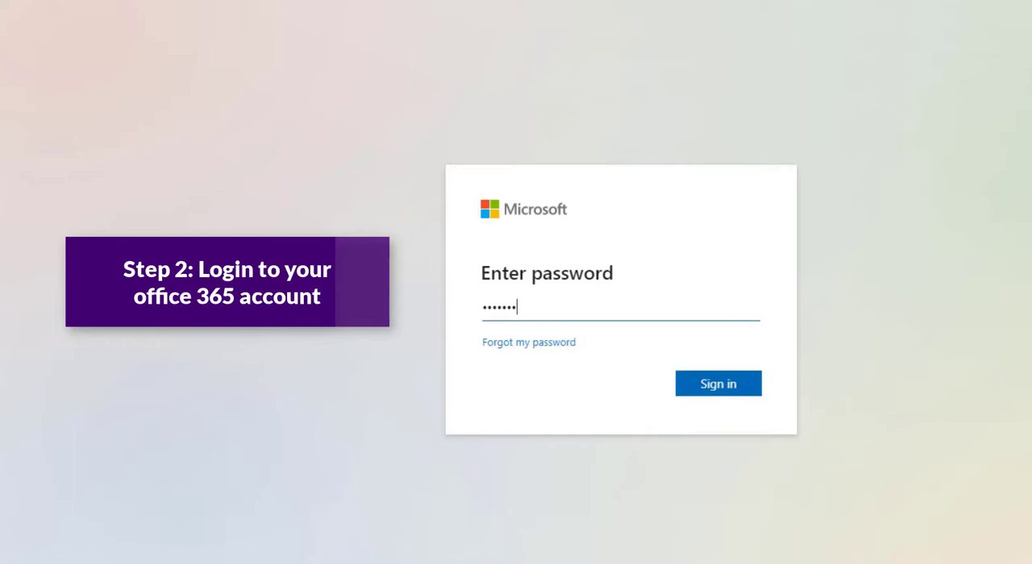
# Complete the Microsoft sign-in, choosing to stay signed in, and open Forms from the Office 365 home page.
pyautogui.press('Return')
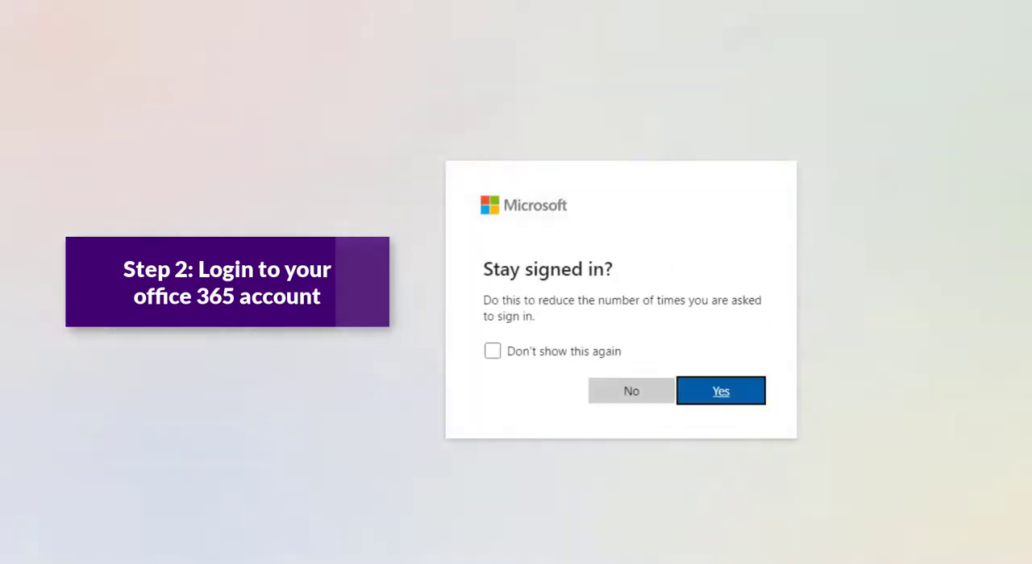
pyautogui.click(719, 392)
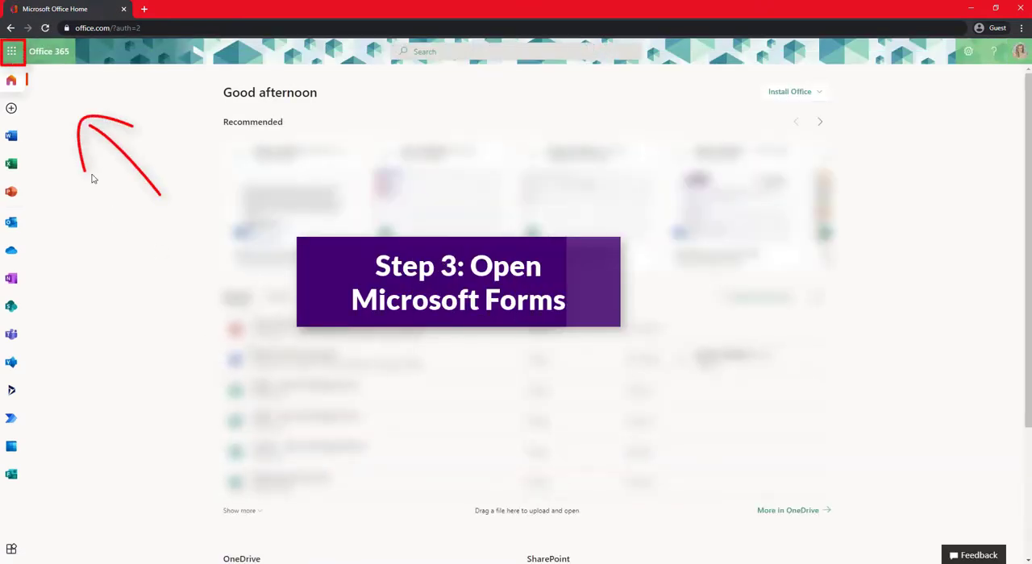
pyautogui.click(11, 52)
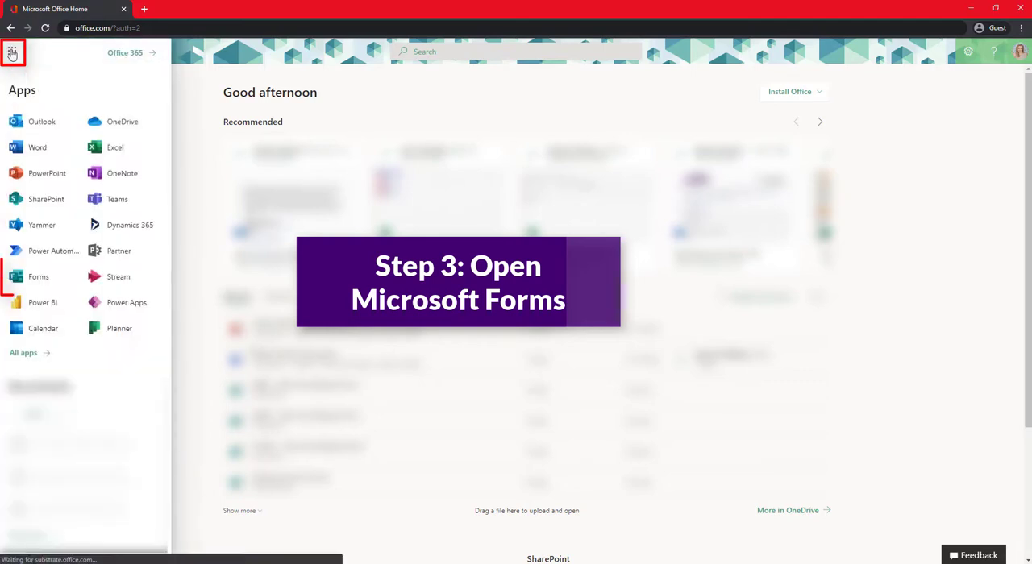
pyautogui.click(56, 281)
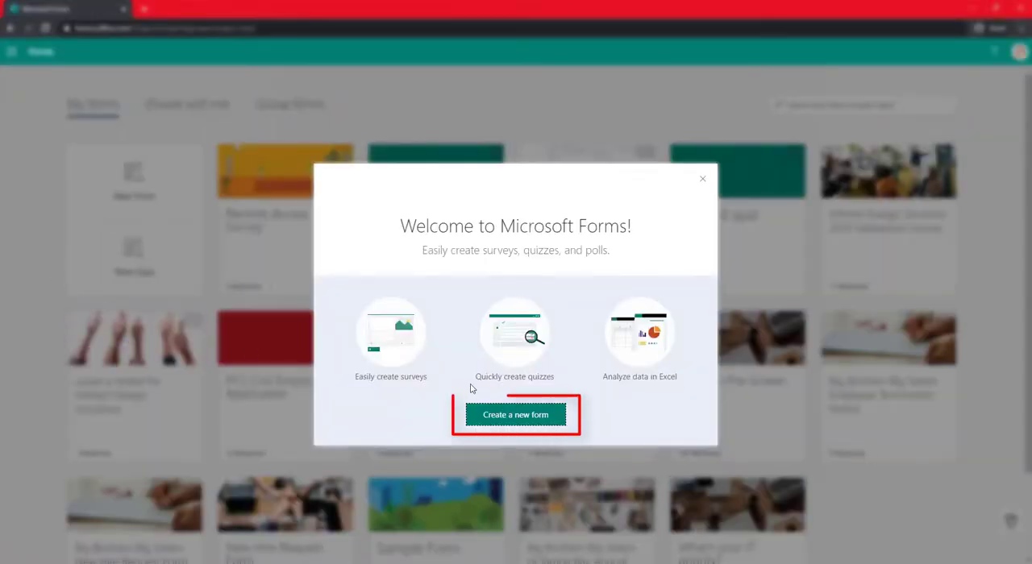
# Create a new form and title it "Pre-Screen Form".
pyautogui.click(522, 418)
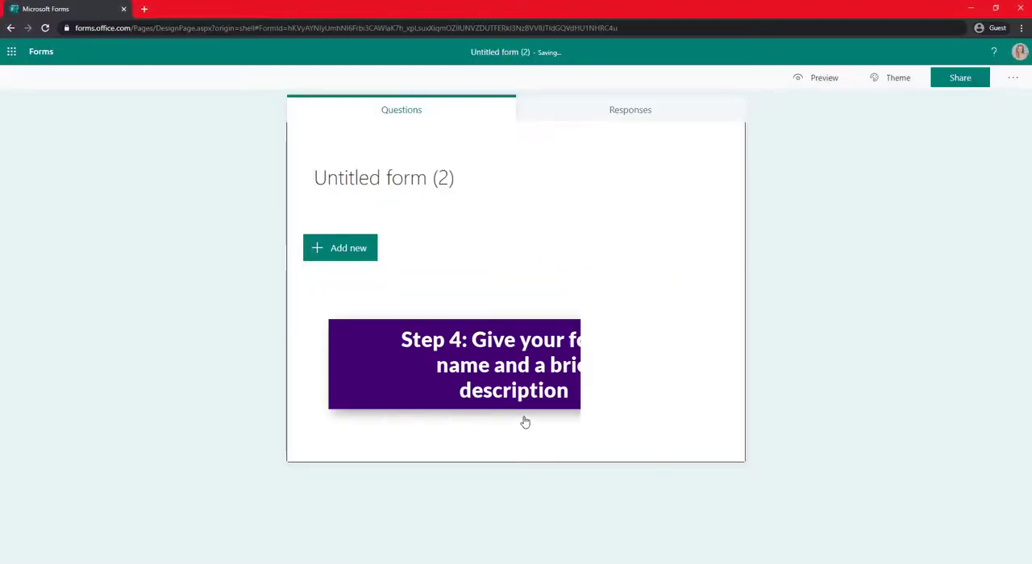
pyautogui.click(401, 184)
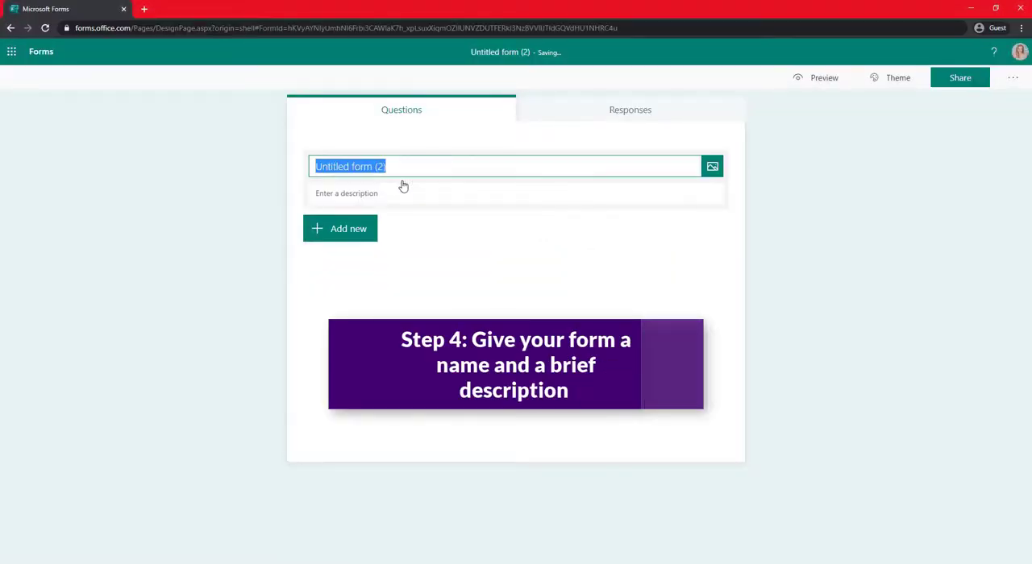
pyautogui.press('BackSpace')
pyautogui.write('P')
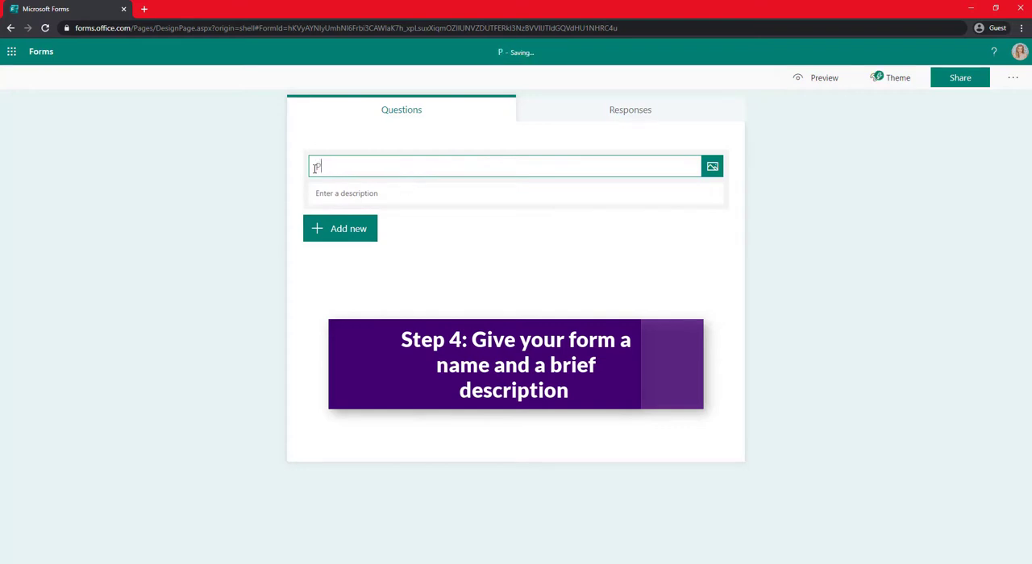
pyautogui.write('re-Scr')
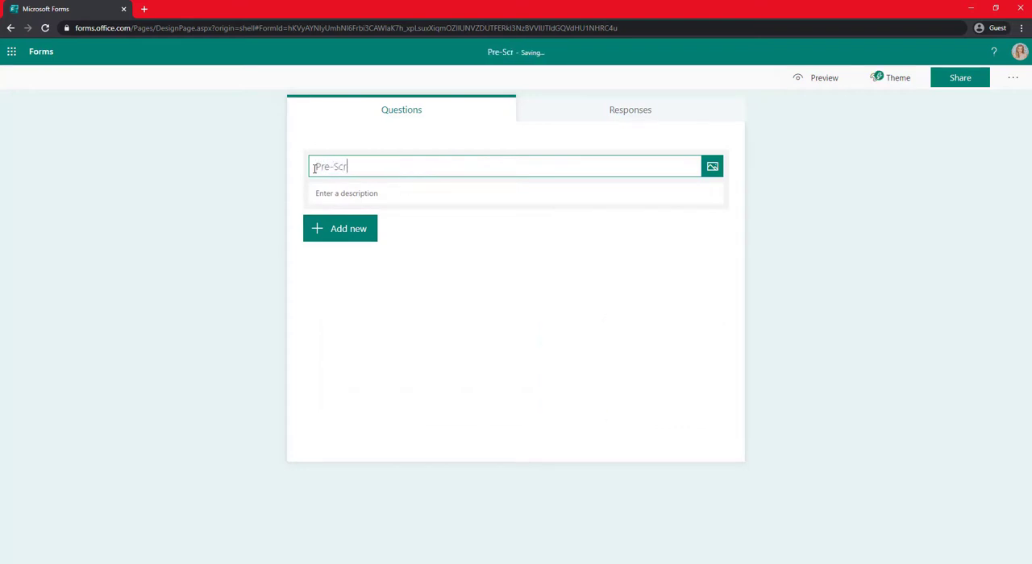
pyautogui.write('een Form')
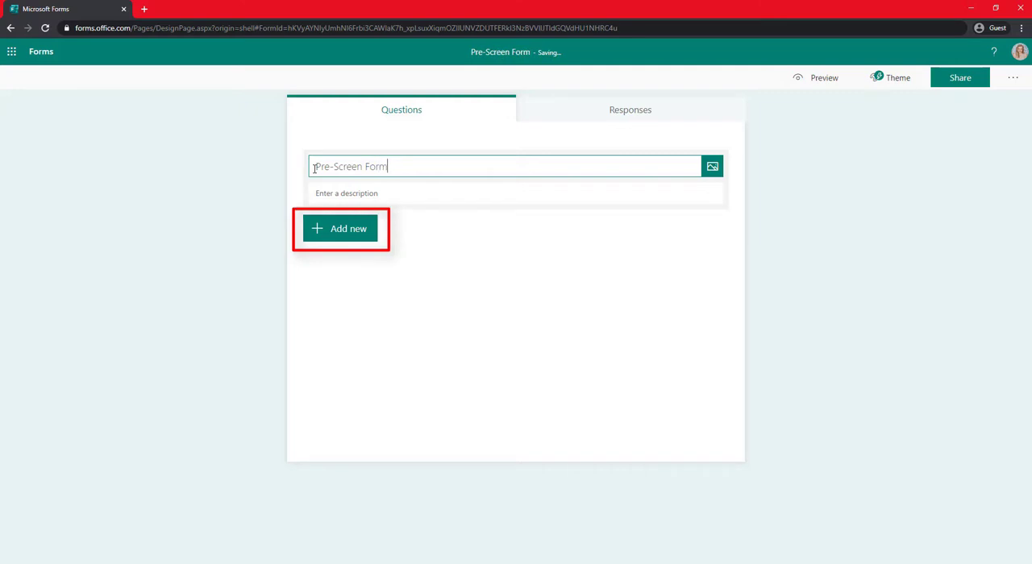
pyautogui.click(605, 320)
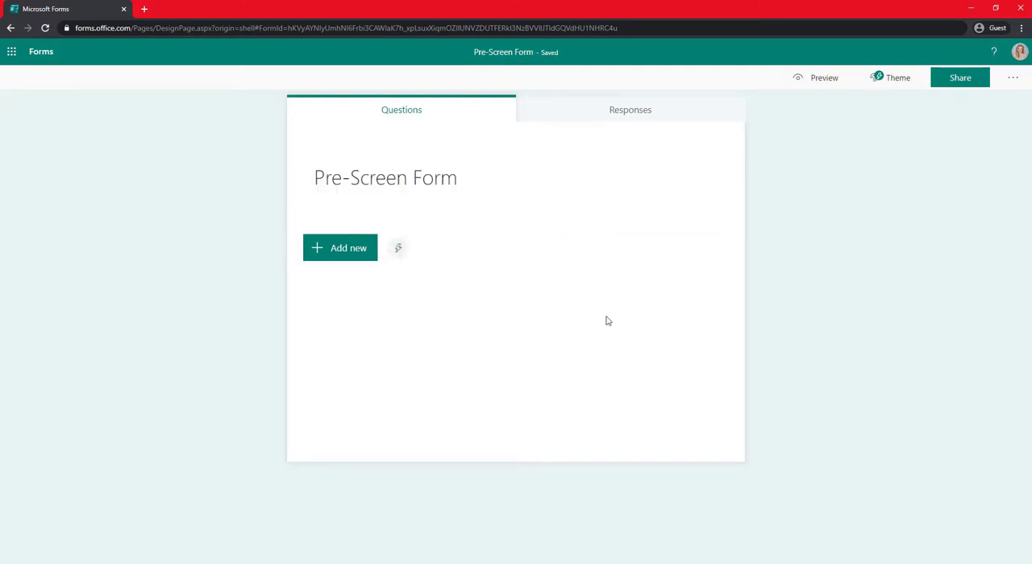
# Add a text question "First and Last Name" and make it required.
pyautogui.click(343, 252)
pyautogui.click(433, 250)
pyautogui.write('F')
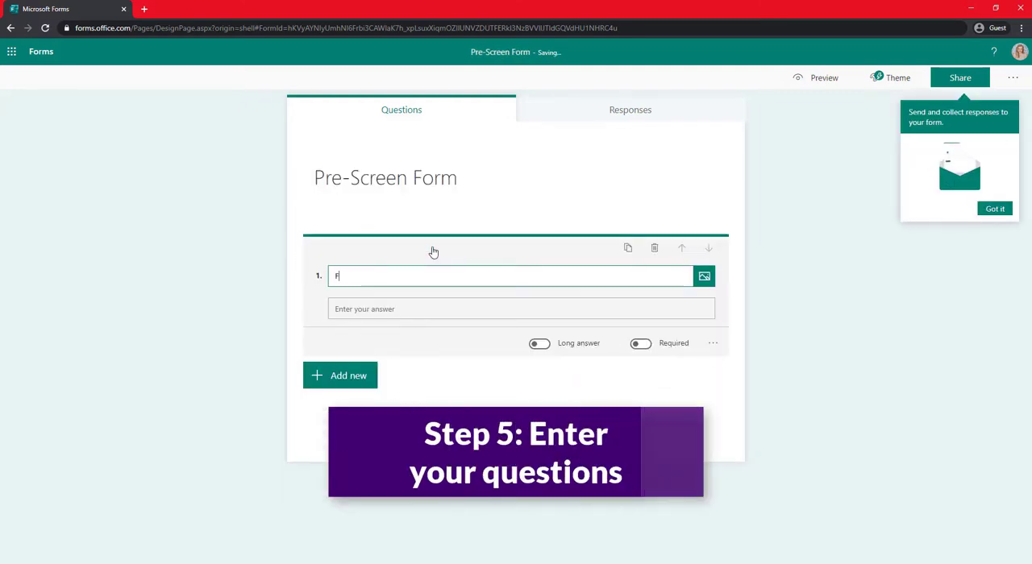
pyautogui.write('irst and L')
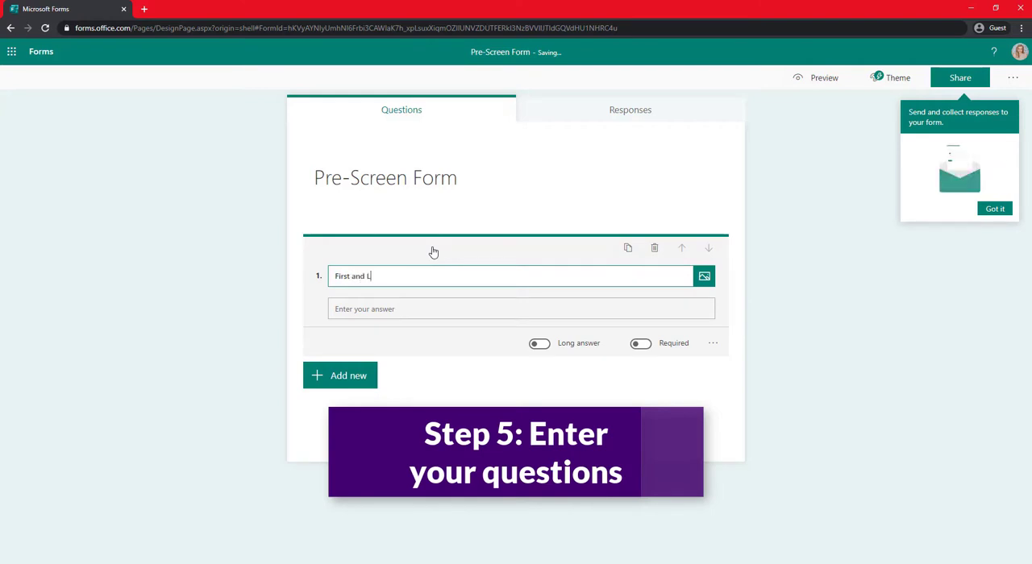
pyautogui.write('ast N')
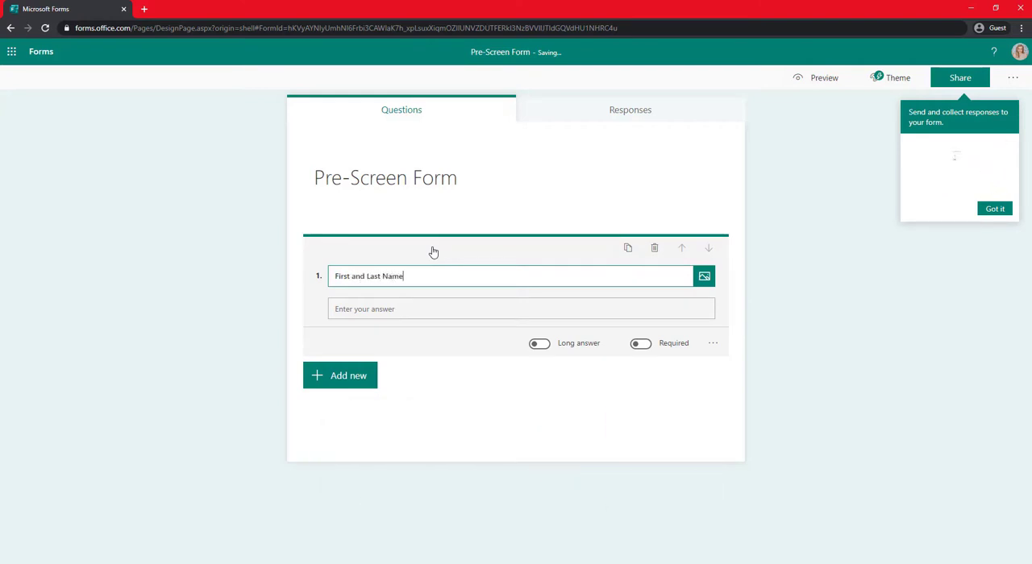
pyautogui.write('ame')
pyautogui.click(640, 344)
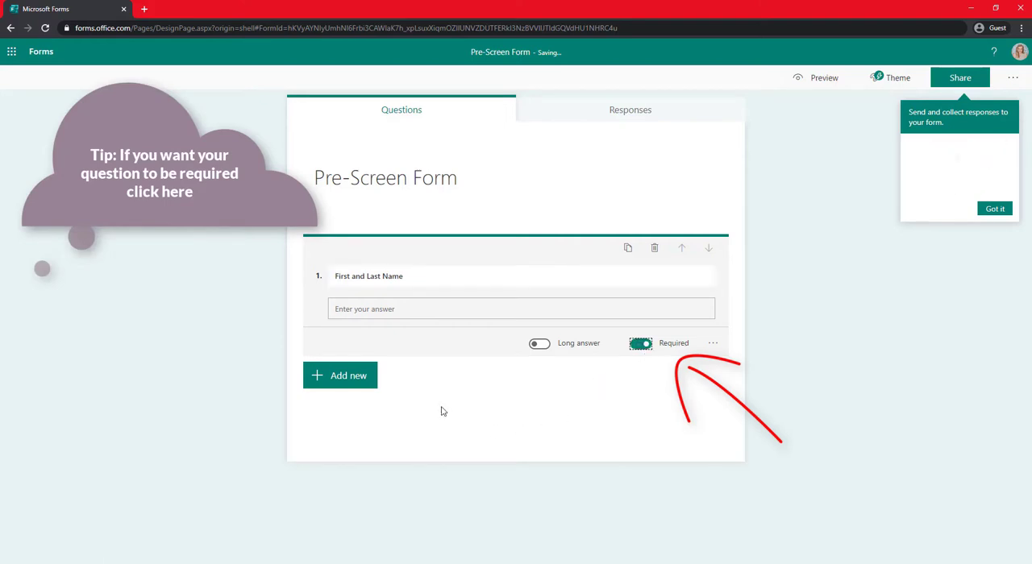
# Add a second text question named "Email Address".
pyautogui.click(357, 376)
pyautogui.click(436, 376)
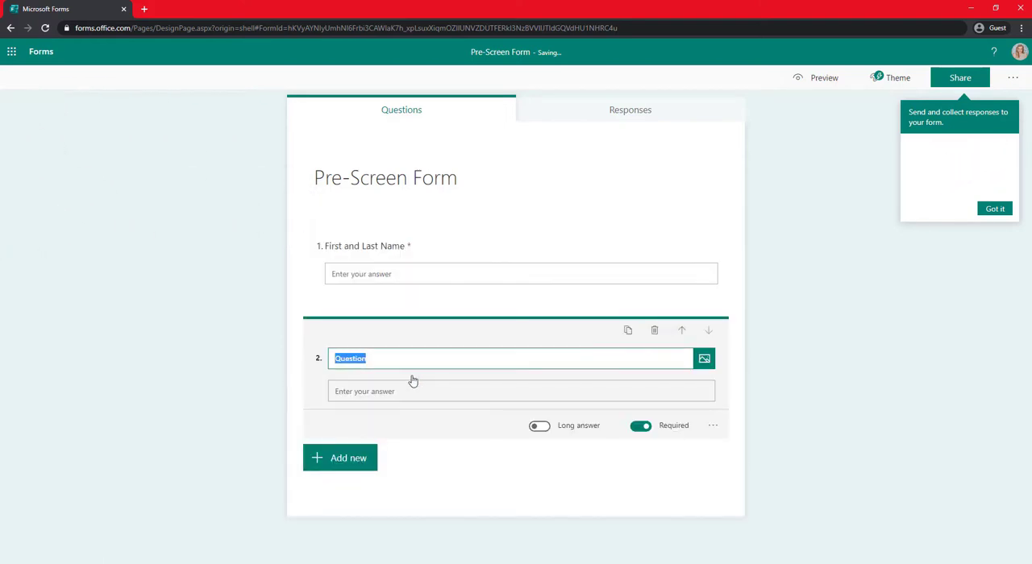
pyautogui.write('Email Address')
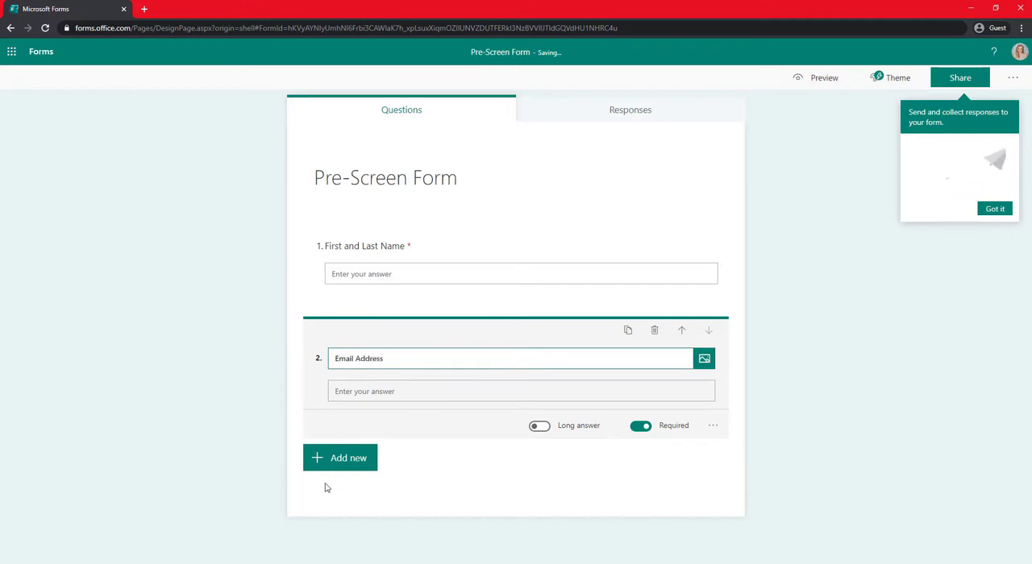
# Add a third text question named "Phone Number".
pyautogui.click(343, 459)
pyautogui.click(429, 459)
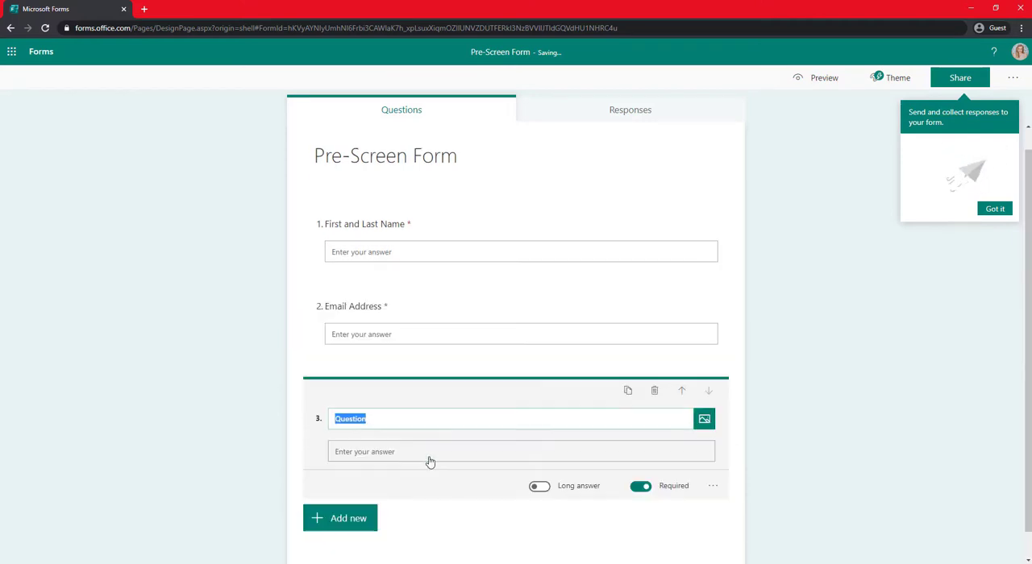
pyautogui.write('Phone Number')
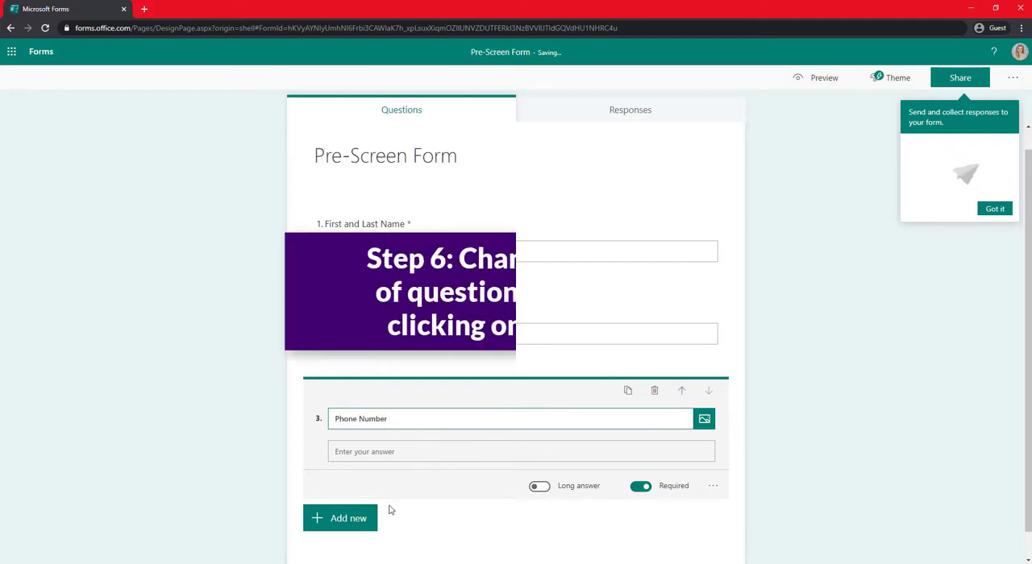
# Add a choice question "Have you experience any of the below symptoms?" and allow multiple answers.
pyautogui.click(360, 518)
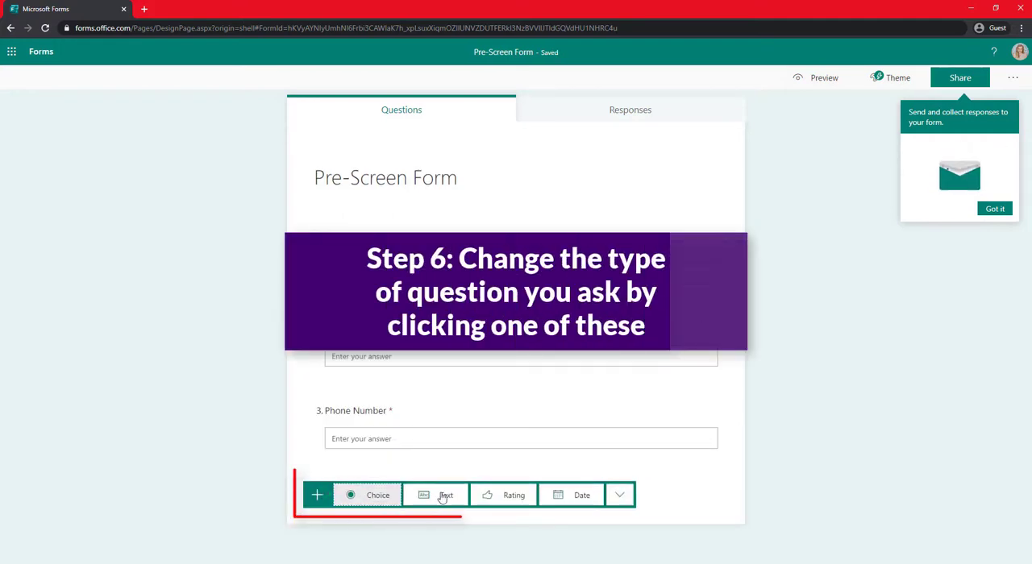
pyautogui.click(377, 498)
pyautogui.write('Have')
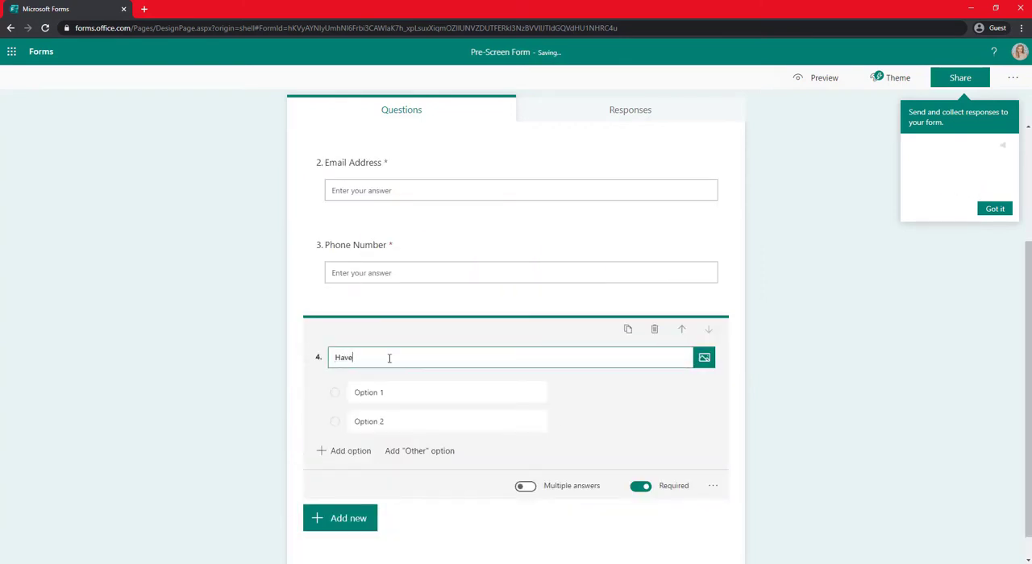
pyautogui.write(' you experience any of the be')
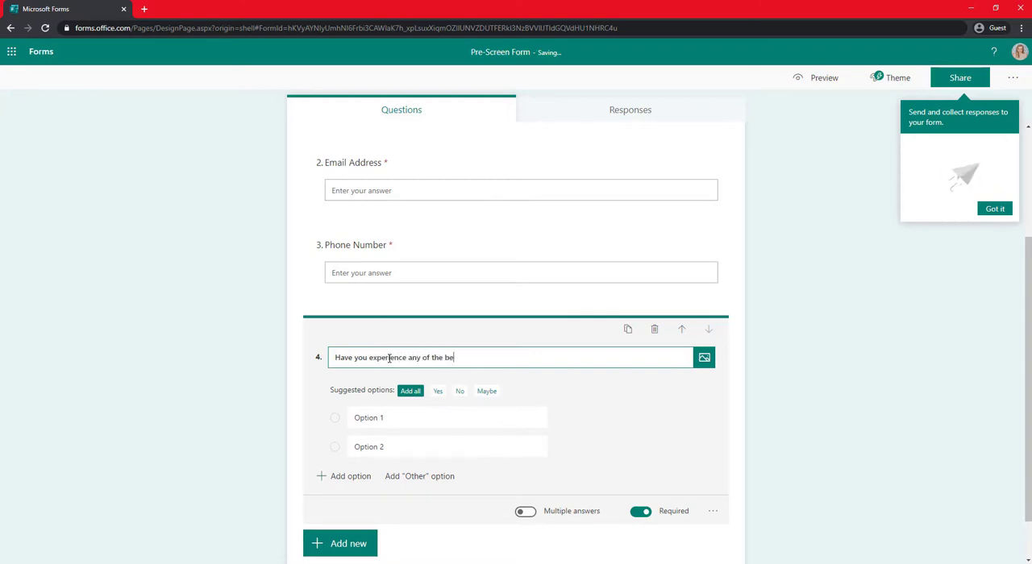
pyautogui.write('low symptoms?')
pyautogui.scroll(-1, 281, 466)
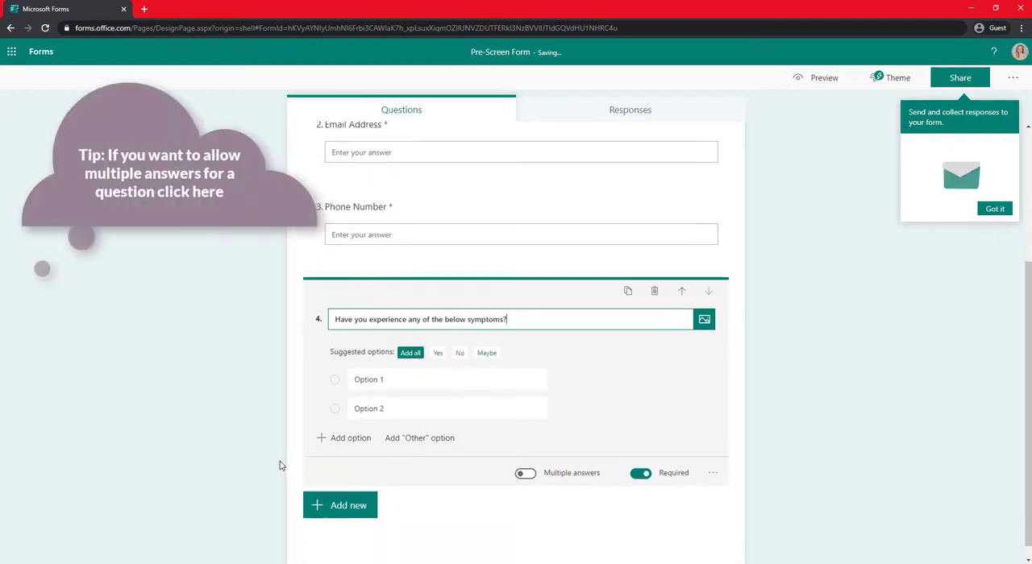
pyautogui.click(524, 457)
# Enter Fever, Chills, Cough and Sore throat as the first four options of the symptoms question.
pyautogui.click(421, 367)
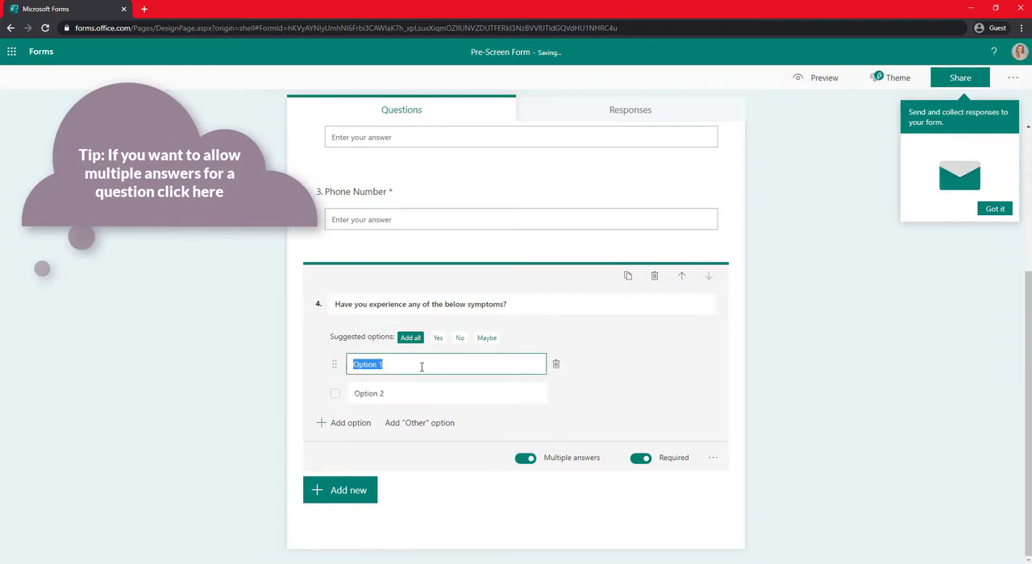
pyautogui.write('Fever')
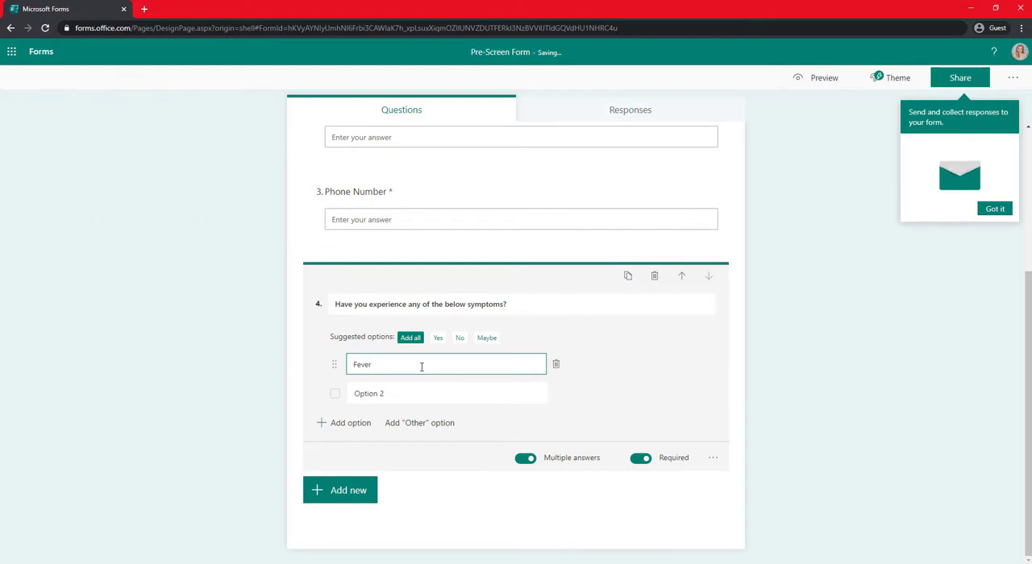
pyautogui.press('Return')
pyautogui.write('Chills')
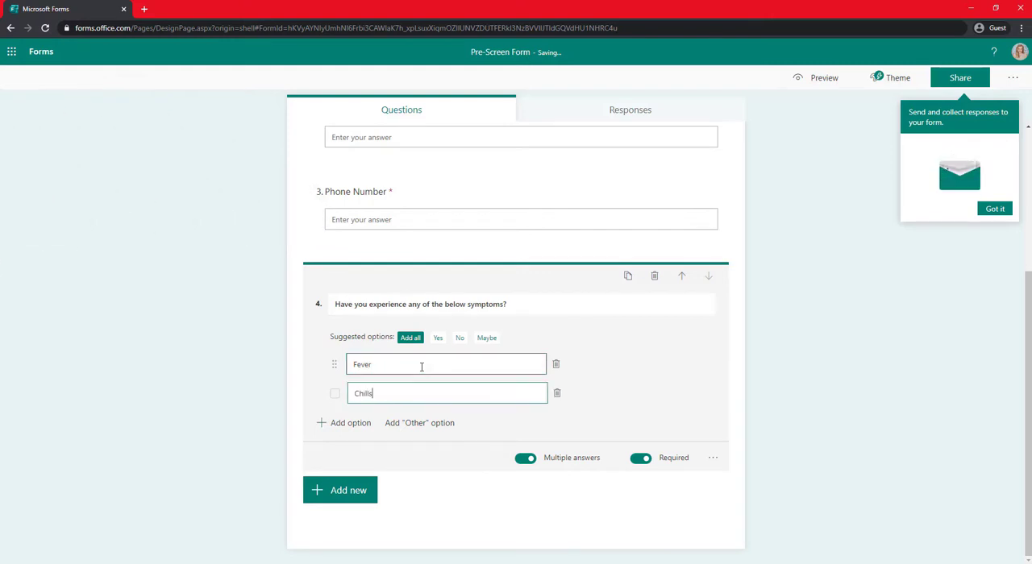
pyautogui.press('Return')
pyautogui.write('Cough')
pyautogui.press('Return')
pyautogui.write('Sore')
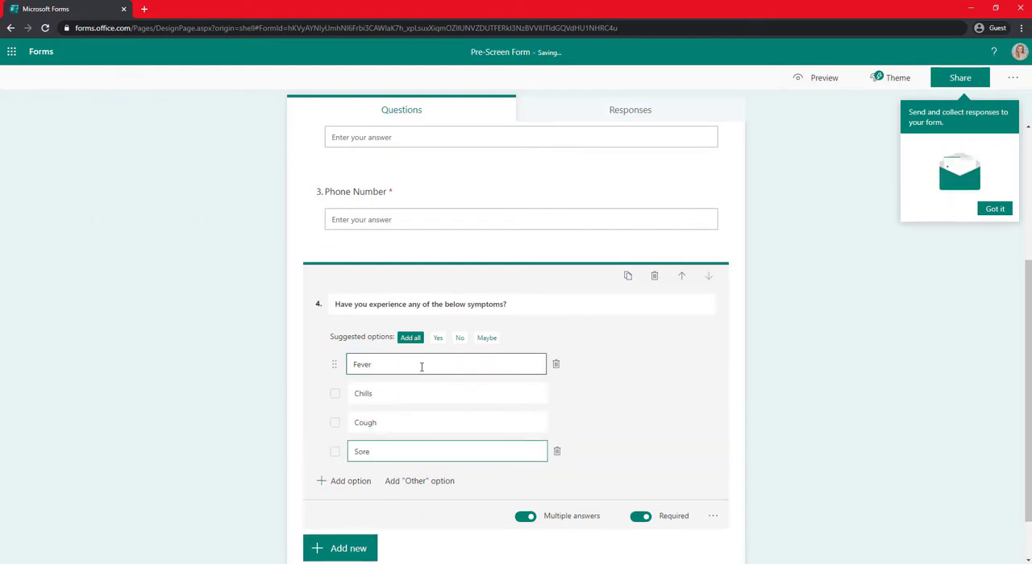
pyautogui.write(' throat')
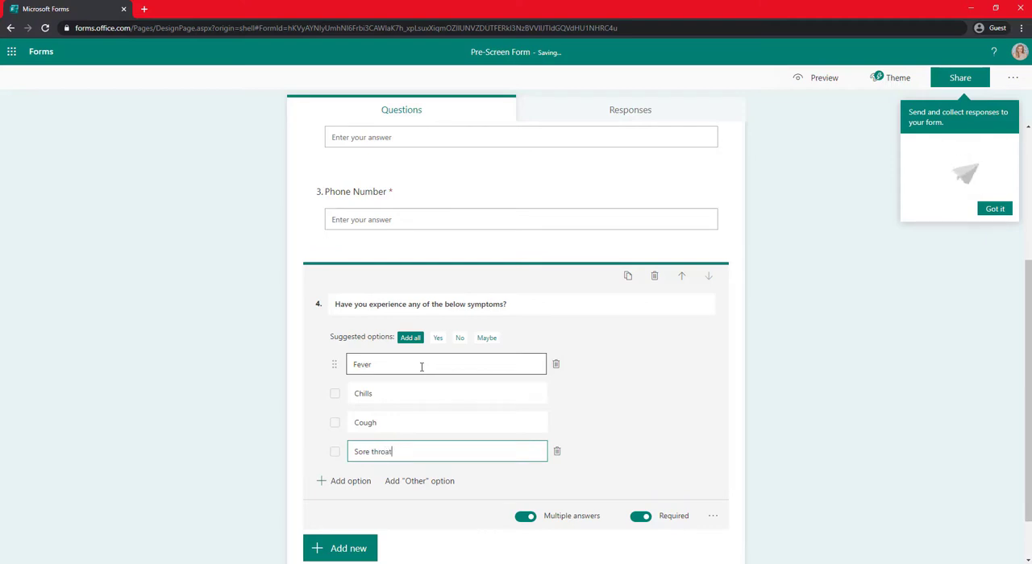
# Add the options Headache, Nausea, Vomiting and Fatigue to the symptoms question.
pyautogui.press('Return')
pyautogui.write('Headache')
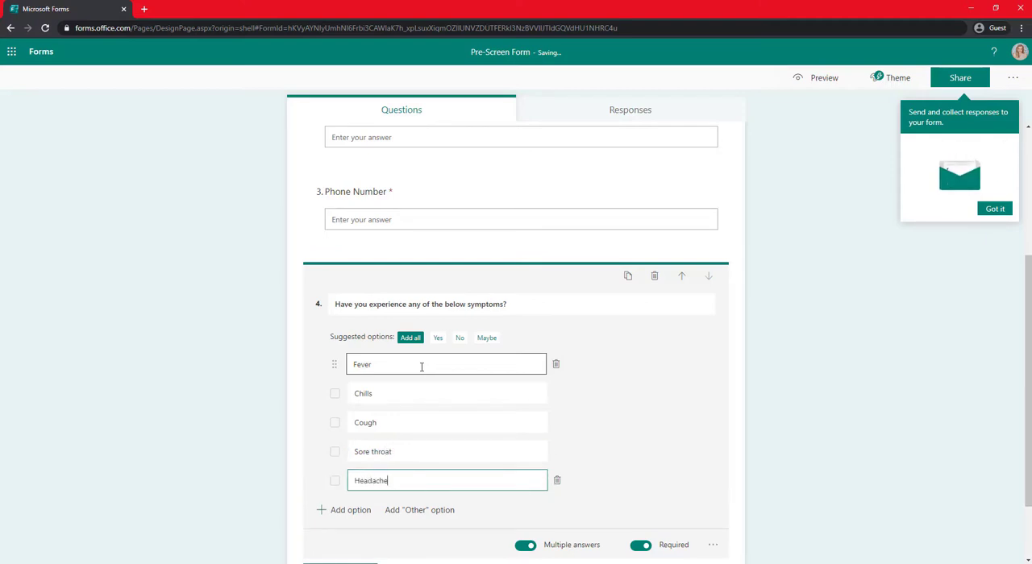
pyautogui.press('Return')
pyautogui.write('Nausea')
pyautogui.press('Return')
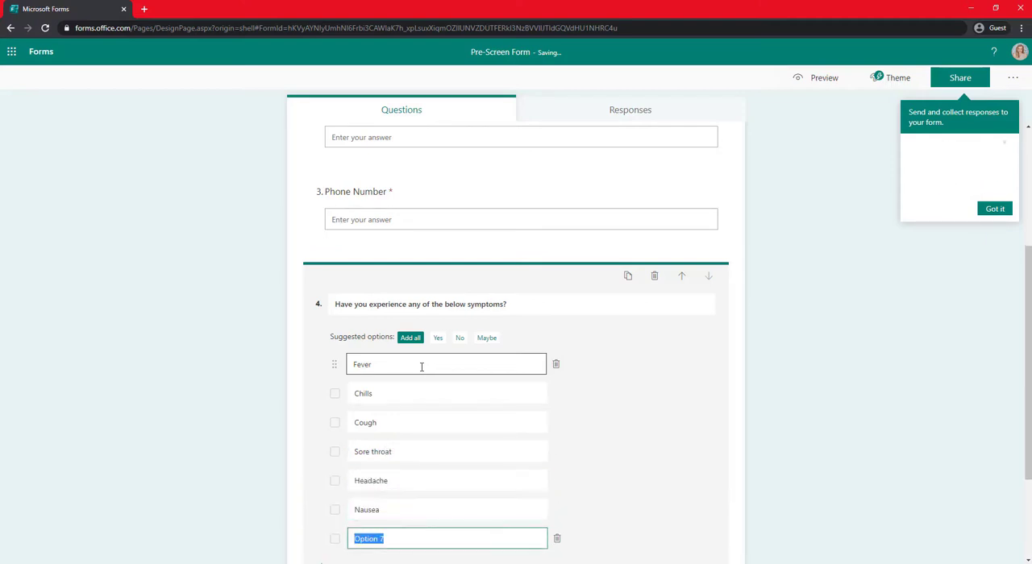
pyautogui.write('Vomiting')
pyautogui.press('Return')
pyautogui.write('Fati')
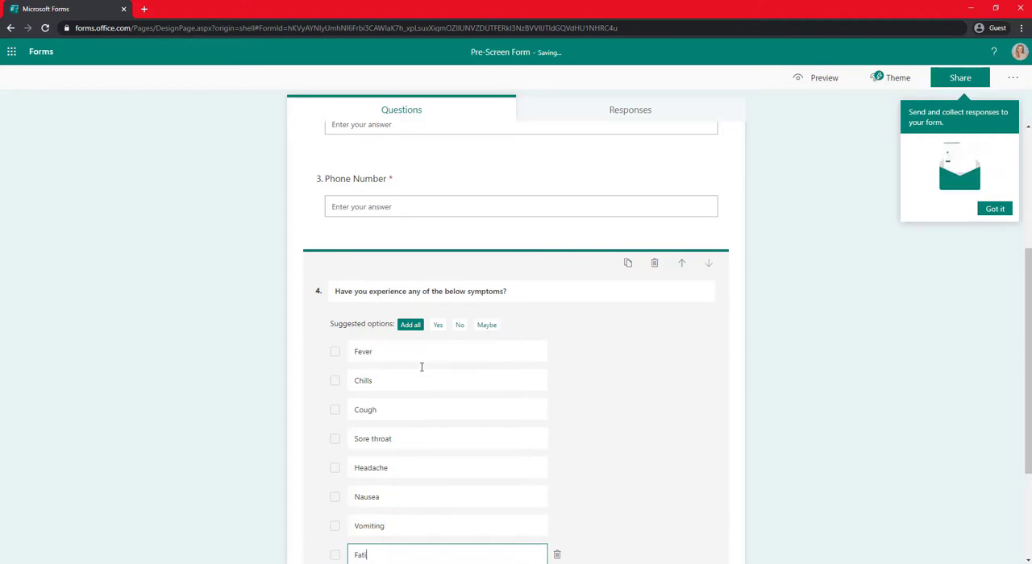
pyautogui.write('gue')
# Add the options Congestion, Muscle aches and "loss of taste or smell" to the symptoms question.
pyautogui.press('Return')
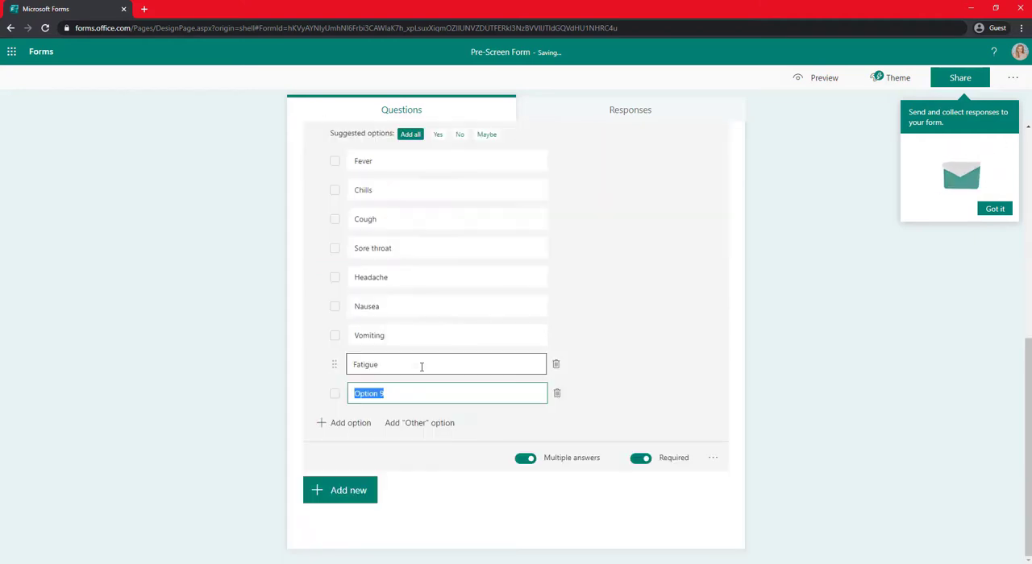
pyautogui.write('Conge')
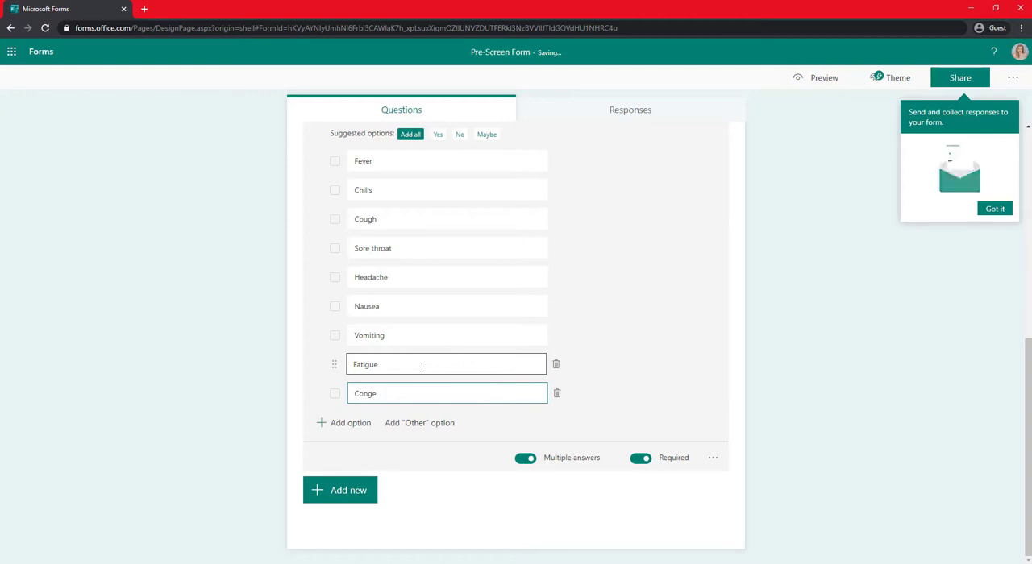
pyautogui.write('stion')
pyautogui.press('Return')
pyautogui.write('Muscle a')
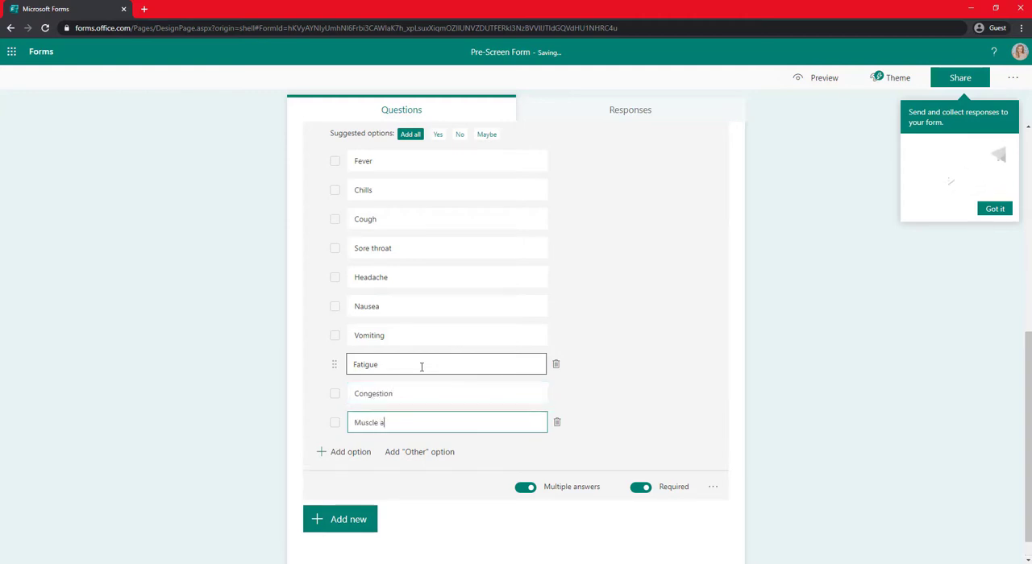
pyautogui.write('ches')
pyautogui.press('Return')
pyautogui.write('(')
pyautogui.write('oss of')
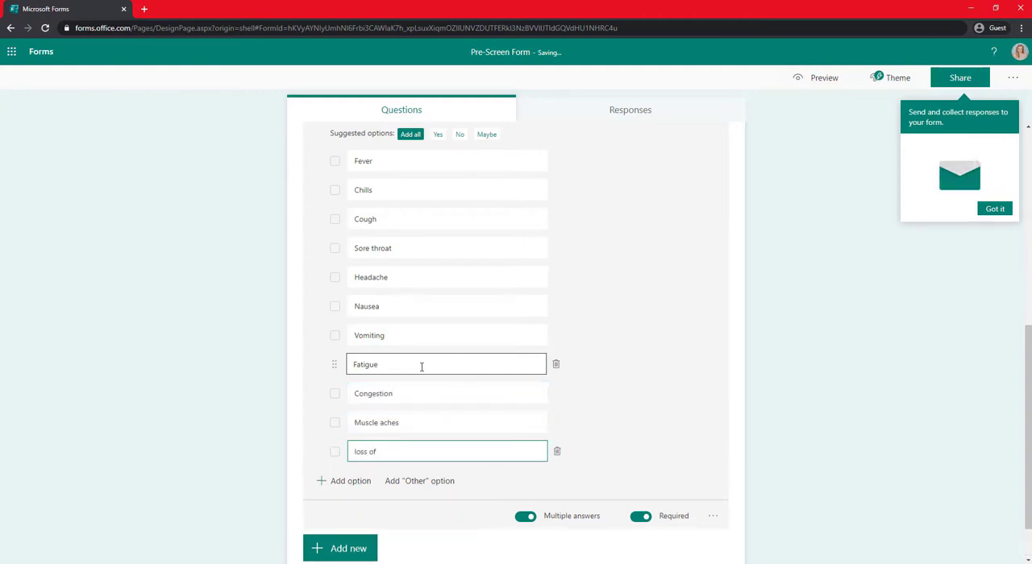
pyautogui.write(' taste or smell')
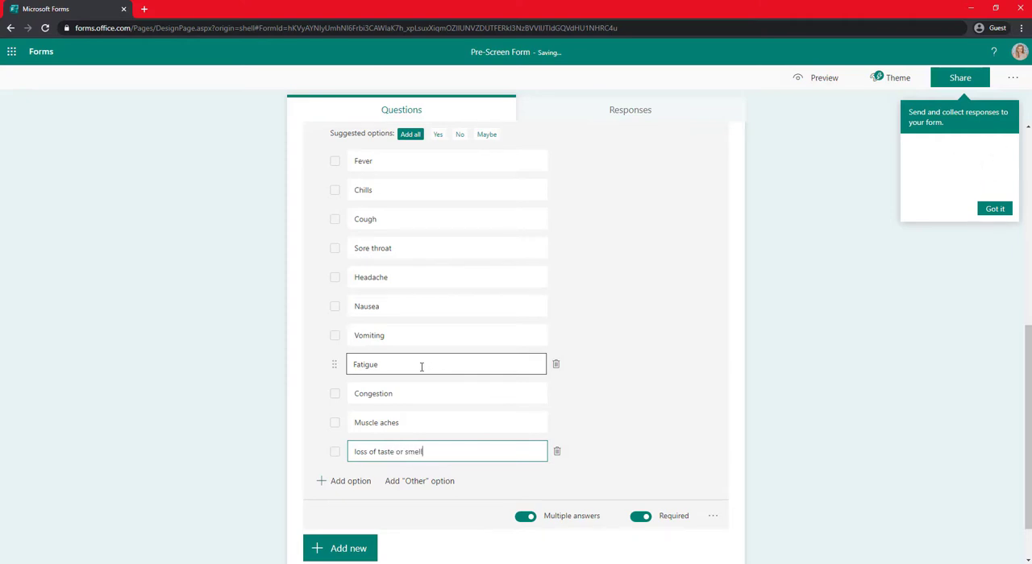
# Add "shortness of breath" as the last option of the symptoms question and finish editing the question.
pyautogui.press('Return')
pyautogui.write('shortness o')
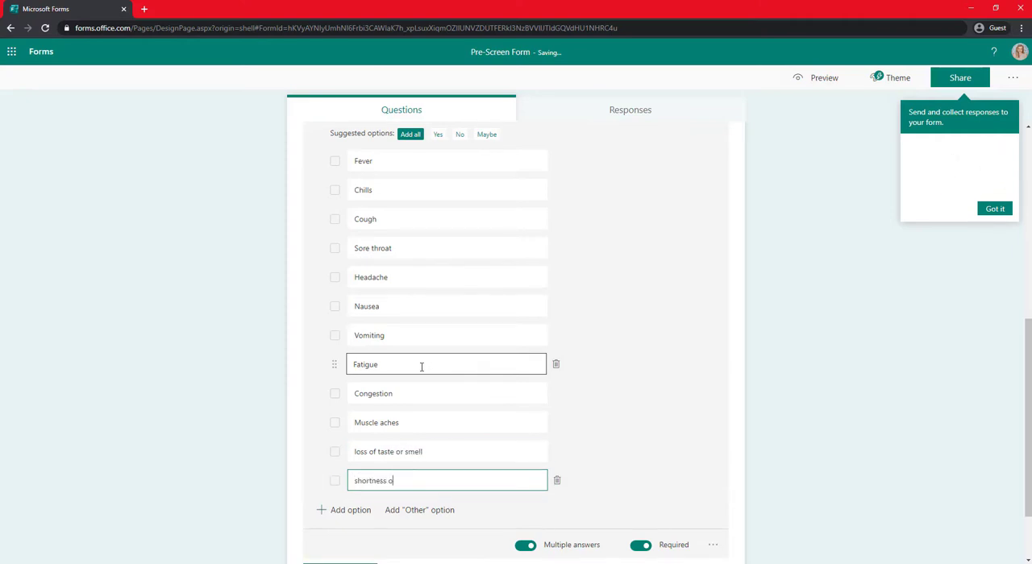
pyautogui.write('f breath')
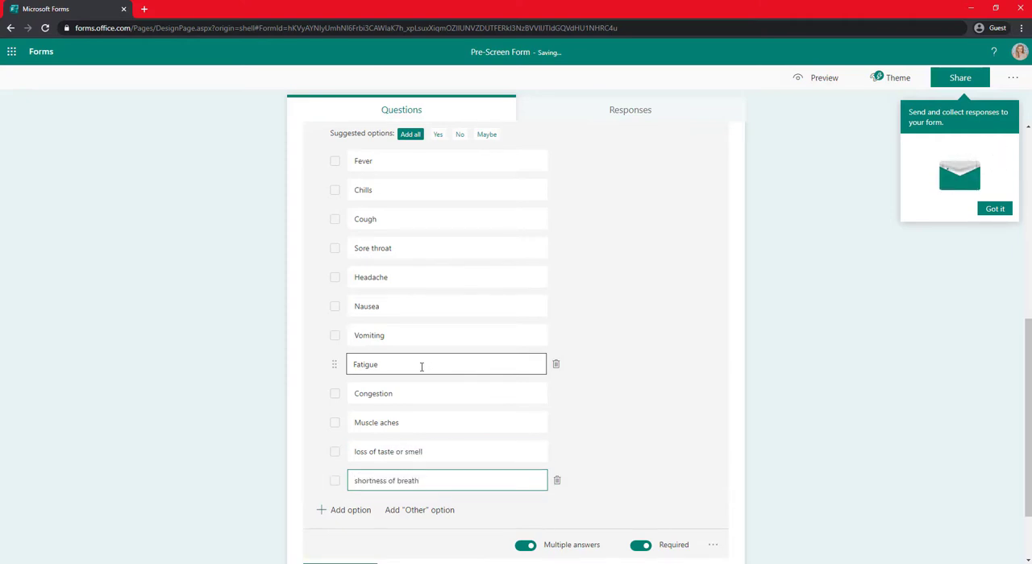
pyautogui.click(863, 410)
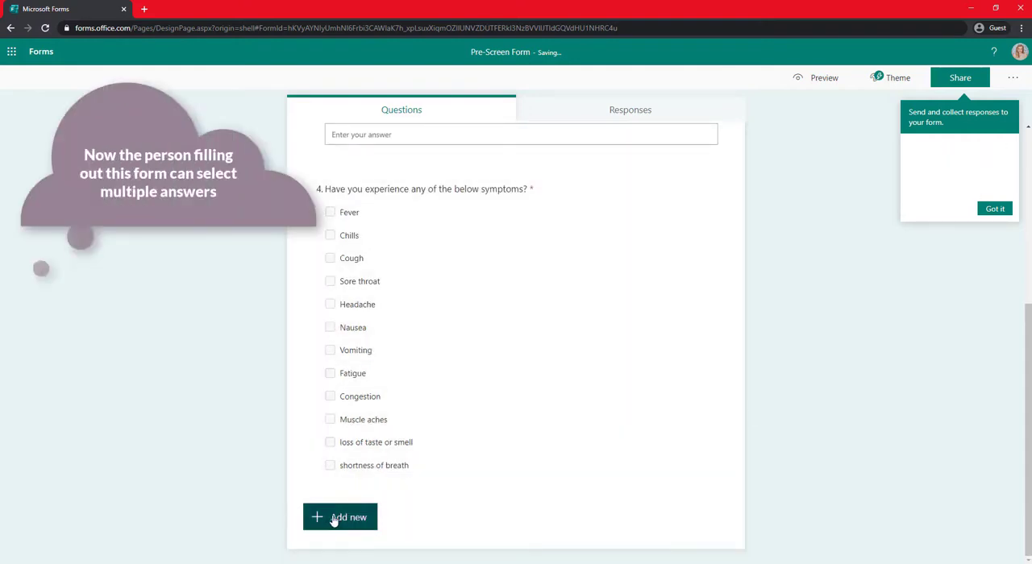
# Reopen the symptoms question and toggle its Multiple answers setting off and back on.
pyautogui.click(561, 321)
pyautogui.scroll(-2, 804, 400)
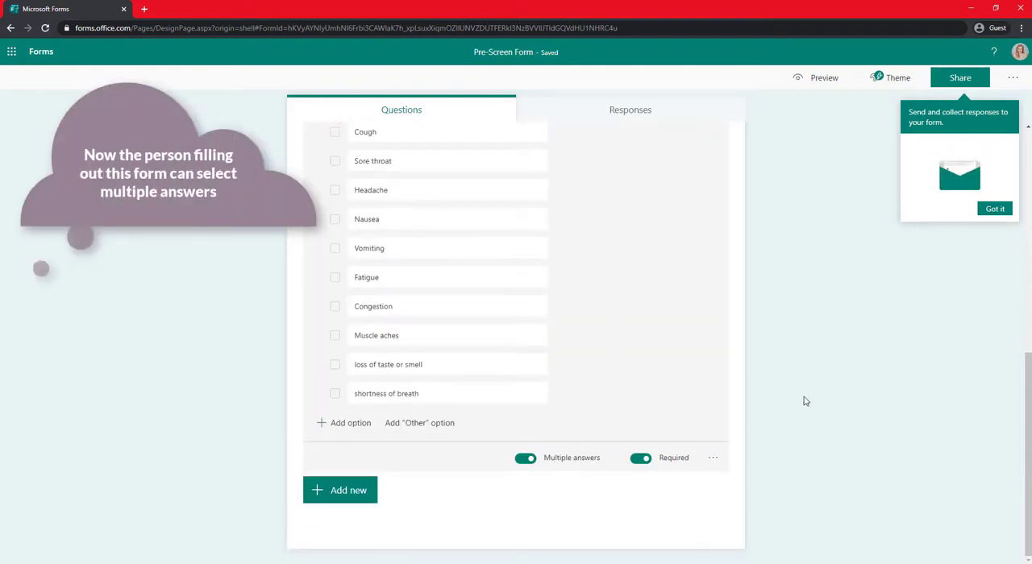
pyautogui.click(525, 460)
pyautogui.click(527, 460)
pyautogui.click(888, 388)
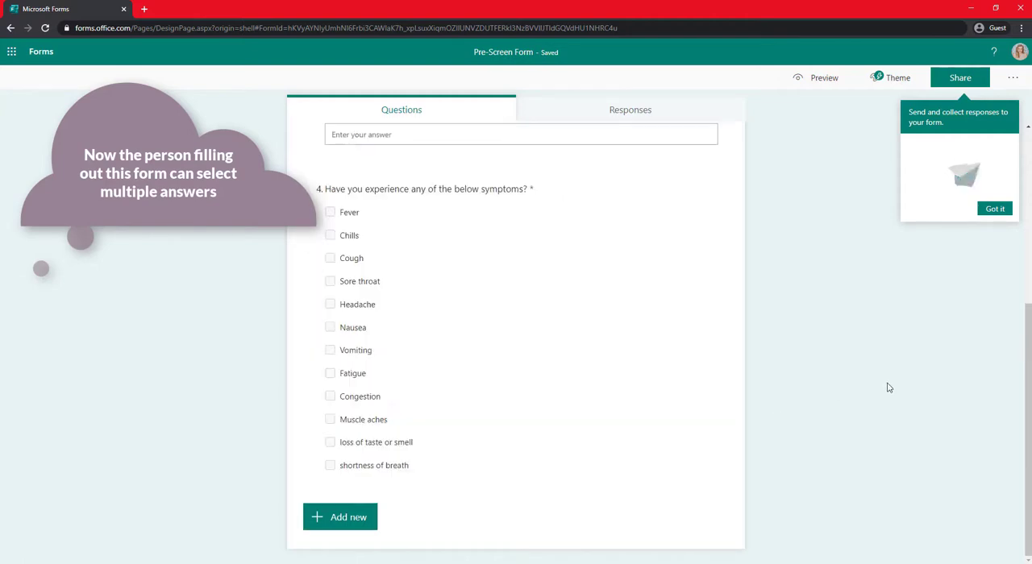
# Add a choice question "In the past two weeks, have you or anyone you know been exposed to someone who is known to be positive for COVID-19?".
pyautogui.click(354, 518)
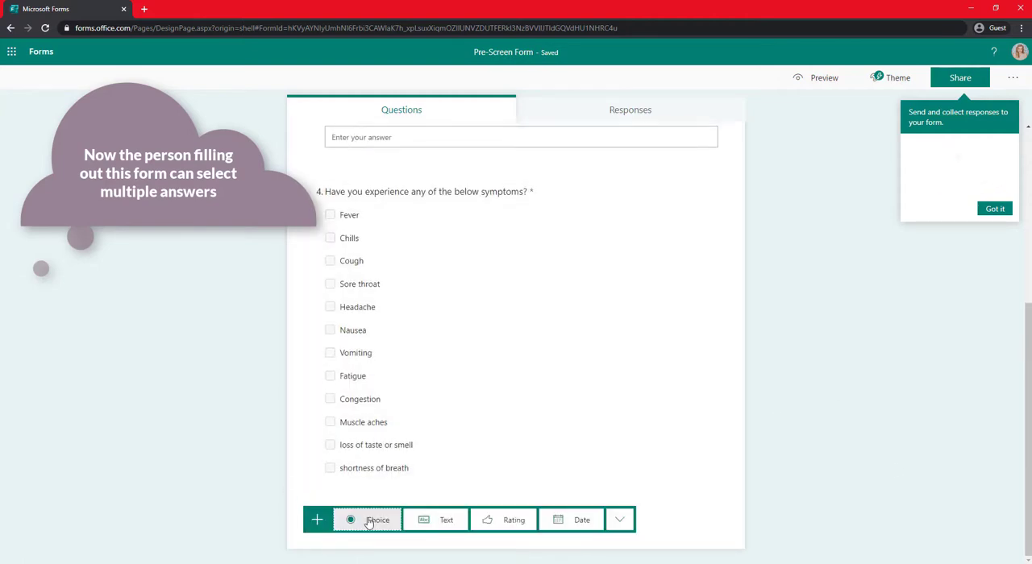
pyautogui.click(352, 521)
pyautogui.write('In the past two wee')
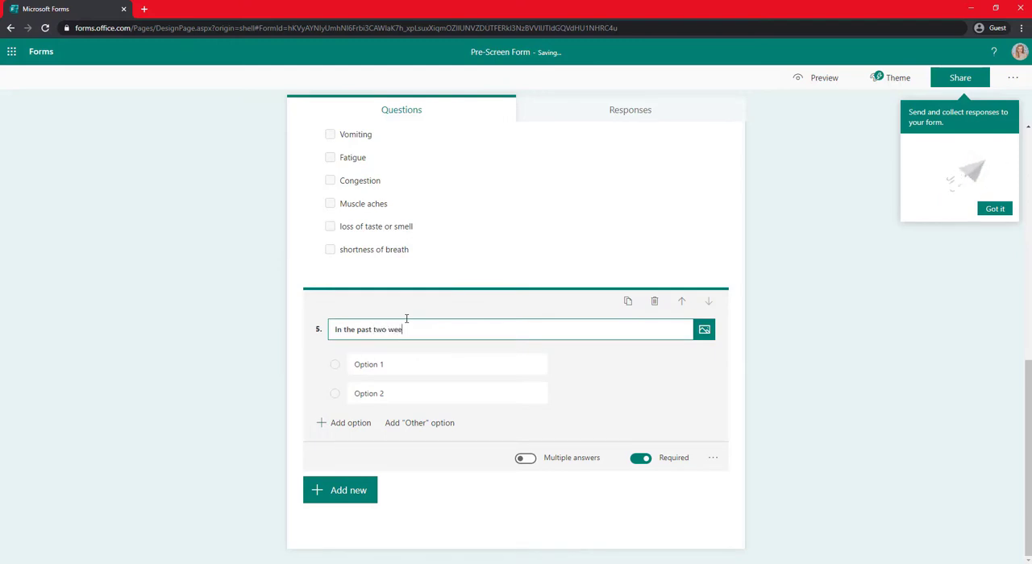
pyautogui.write('ks, have you or anyone you know been e')
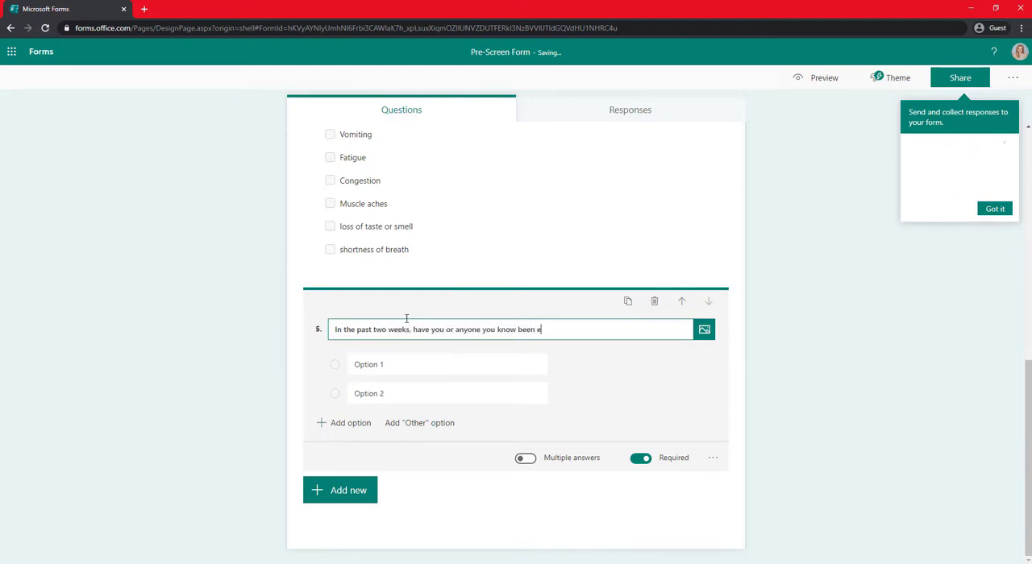
pyautogui.write('xposed to someone who is known to be pos')
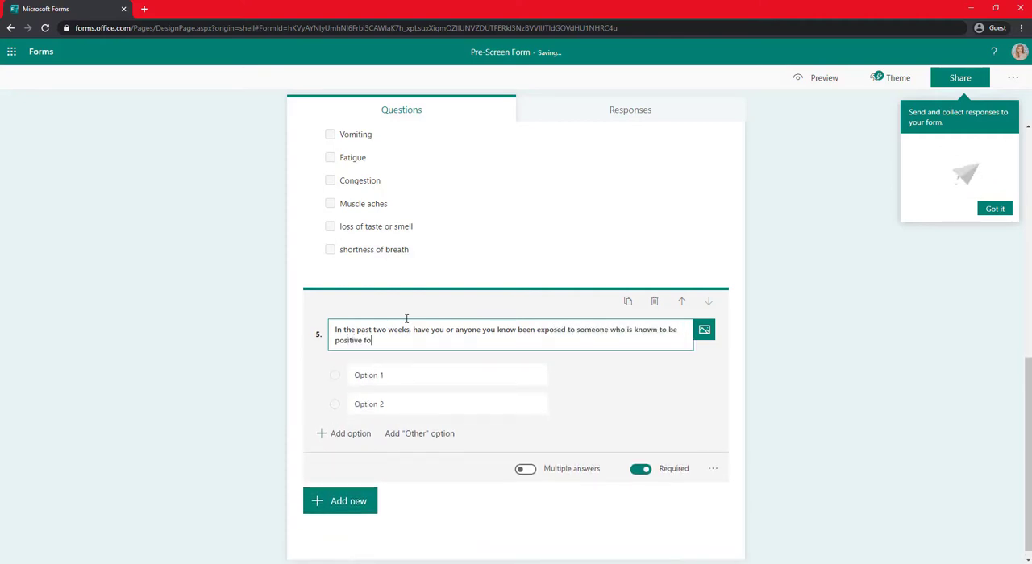
pyautogui.write('itive for COVID-19?')
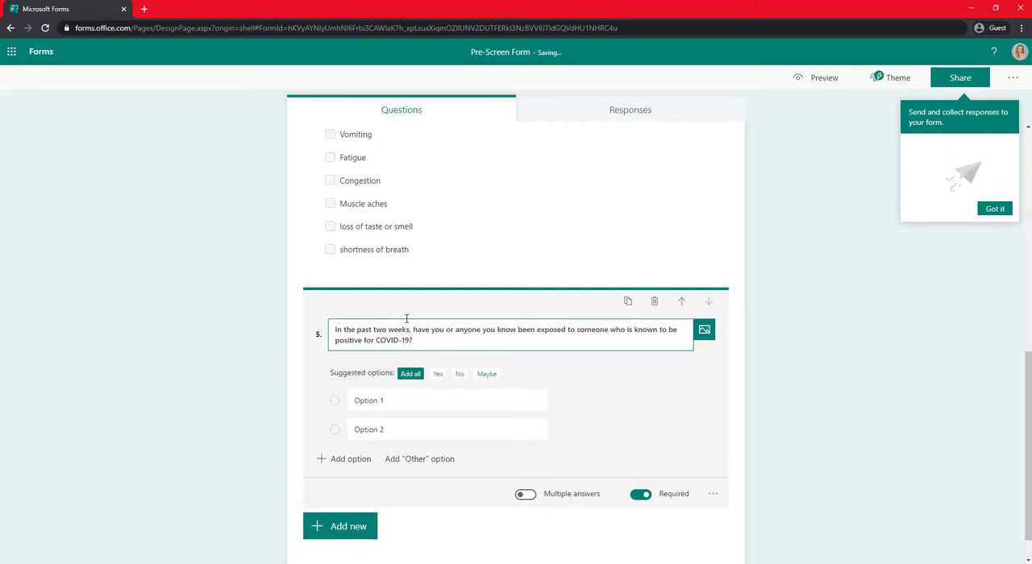
# Use the suggested answers Yes and No as the two options of the COVID-19 exposure question.
pyautogui.click(437, 374)
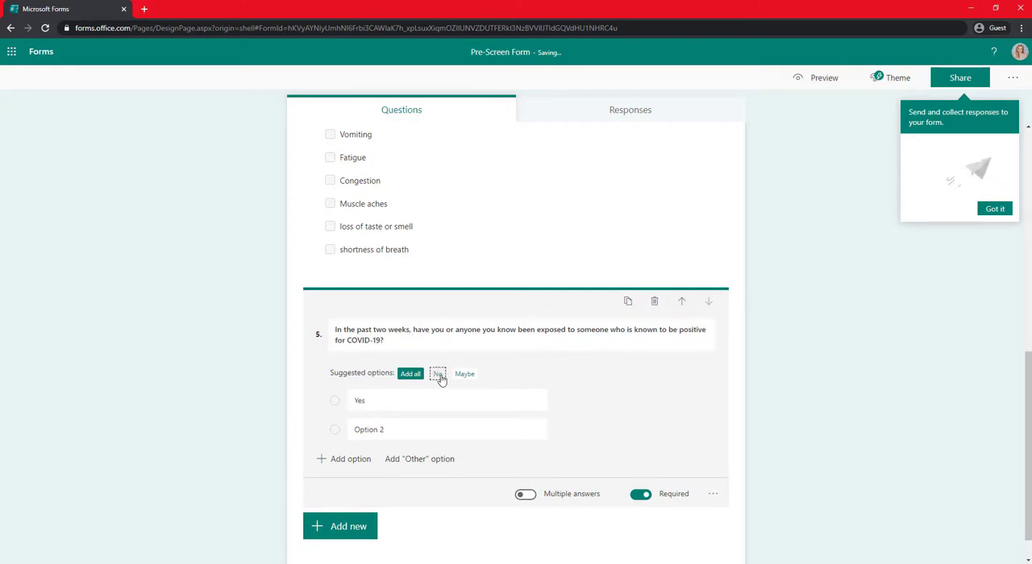
pyautogui.click(440, 376)
pyautogui.click(916, 406)
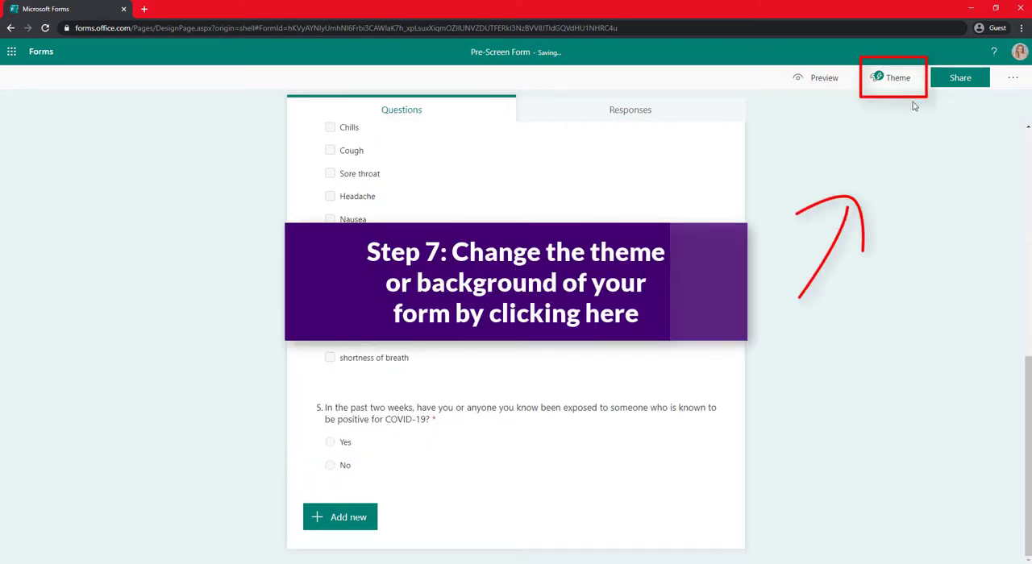
# Open the theme choices and apply the yellow balloons theme to the form.
pyautogui.click(891, 78)
pyautogui.click(868, 263)
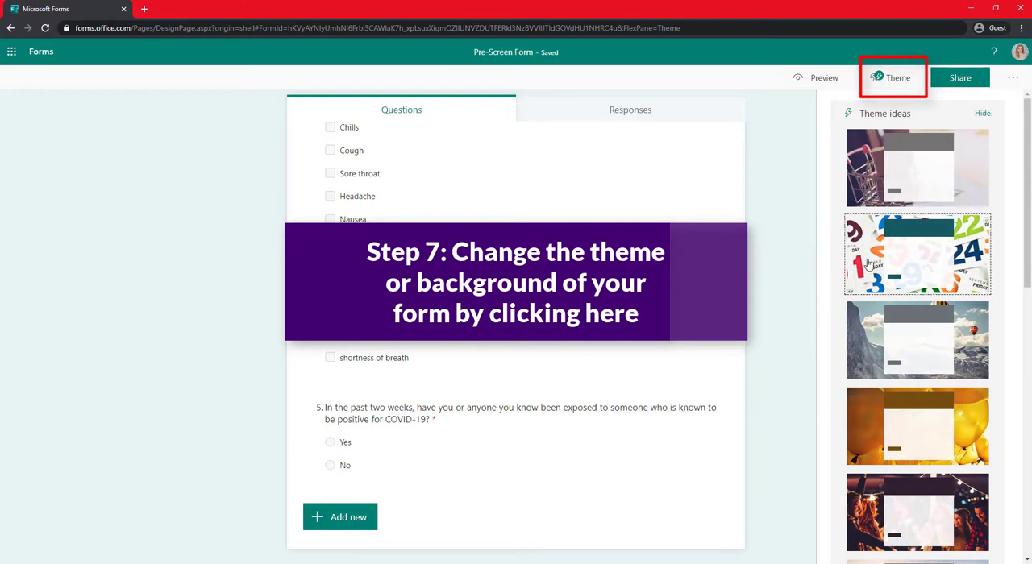
pyautogui.scroll(-1, 868, 263)
pyautogui.click(868, 337)
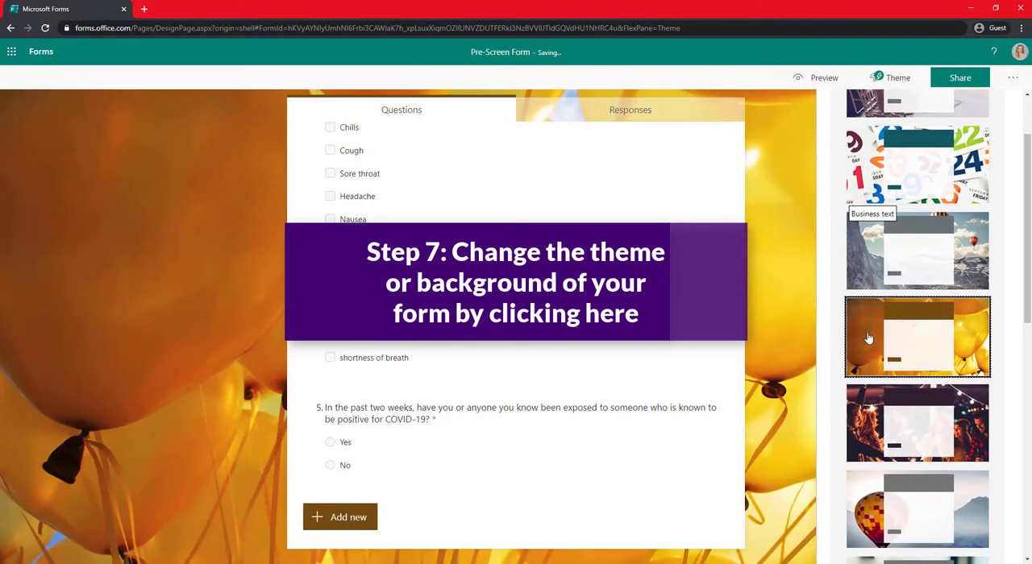
# Try the red Pencil theme, followed by the shopping cart theme, as the form's background.
pyautogui.scroll(-3, 868, 337)
pyautogui.scroll(-3, 868, 337)
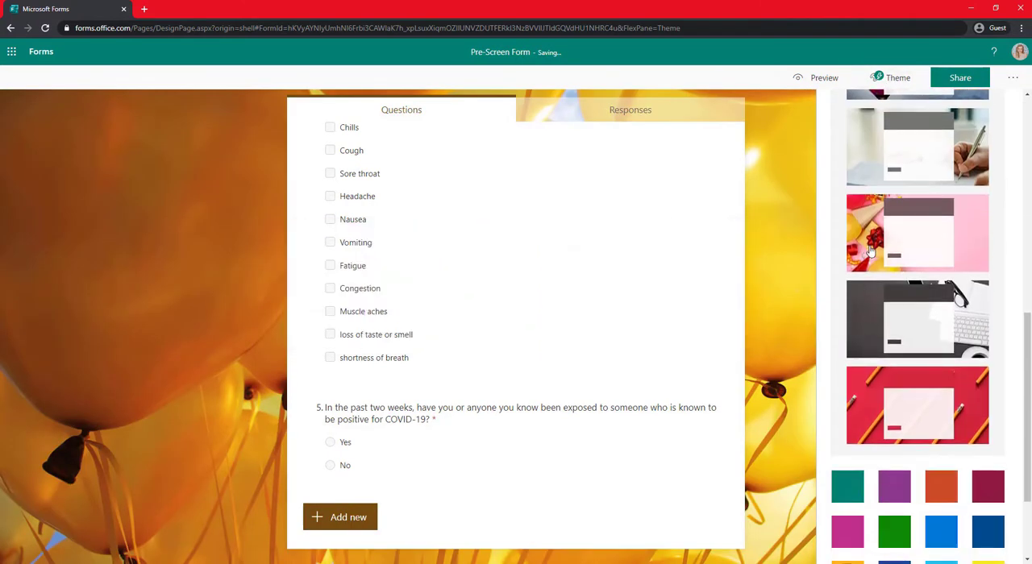
pyautogui.click(878, 321)
pyautogui.scroll(-3, 877, 321)
pyautogui.click(877, 286)
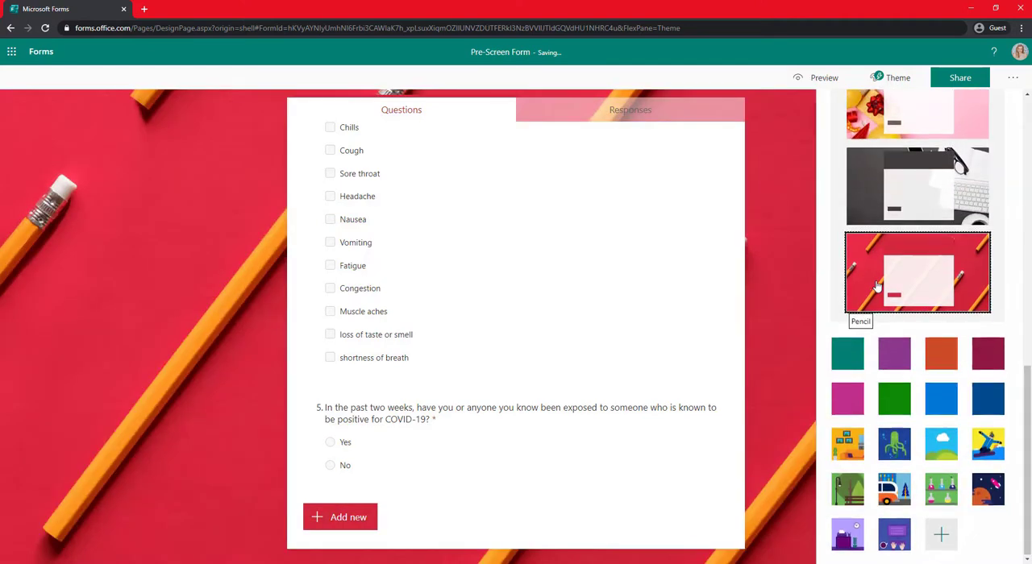
pyautogui.scroll(10, 876, 286)
pyautogui.click(875, 286)
pyautogui.click(861, 187)
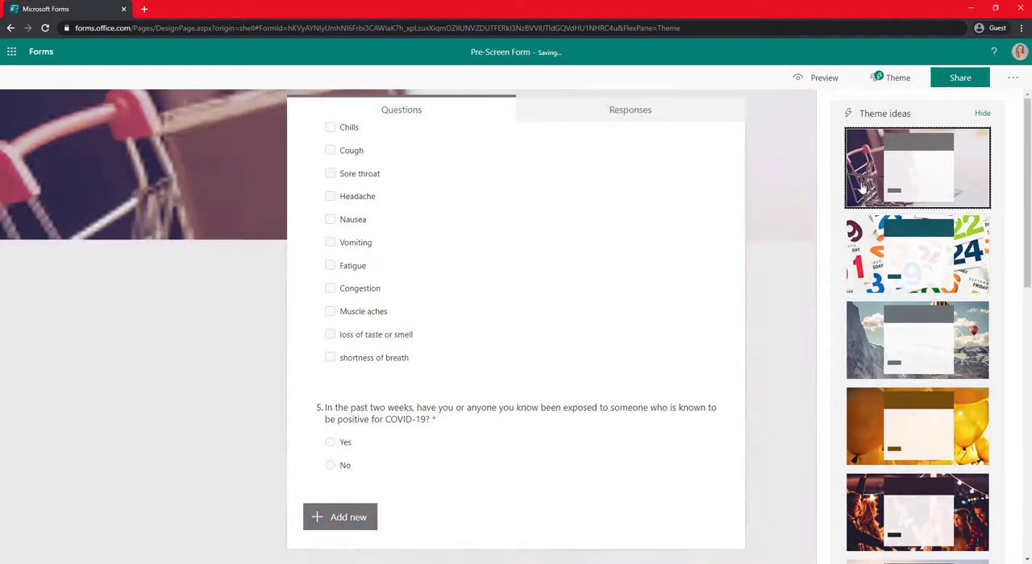
# Customize the theme with a background image from a Bing search for "spa", choosing the Peninsula Spa room with the city night view.
pyautogui.scroll(-10, 861, 187)
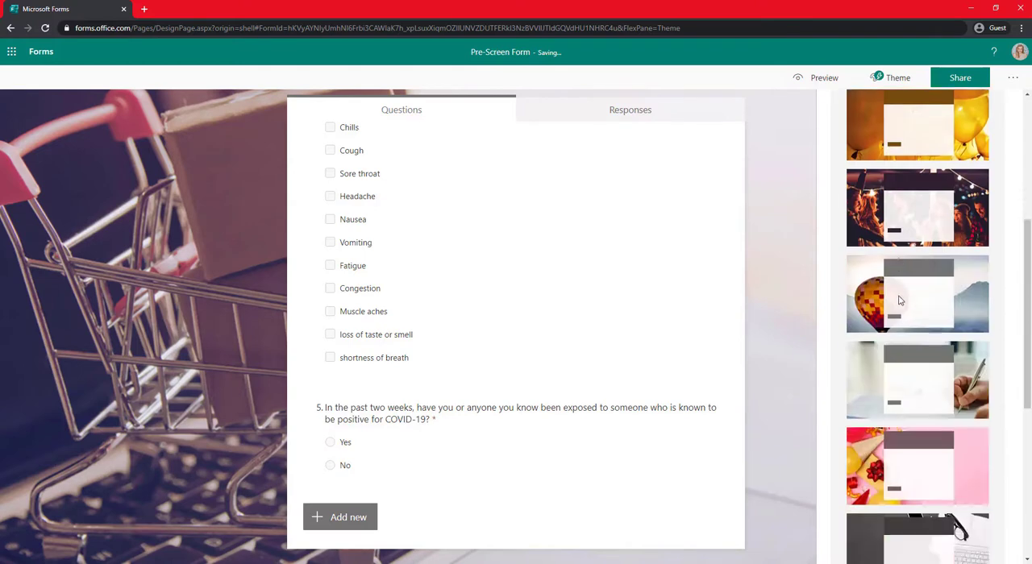
pyautogui.click(937, 540)
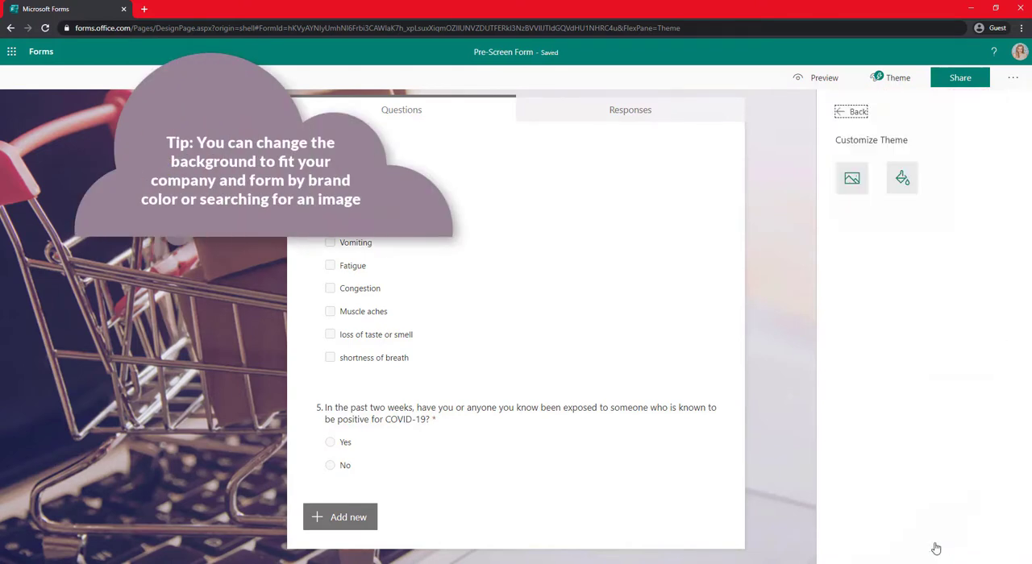
pyautogui.click(901, 181)
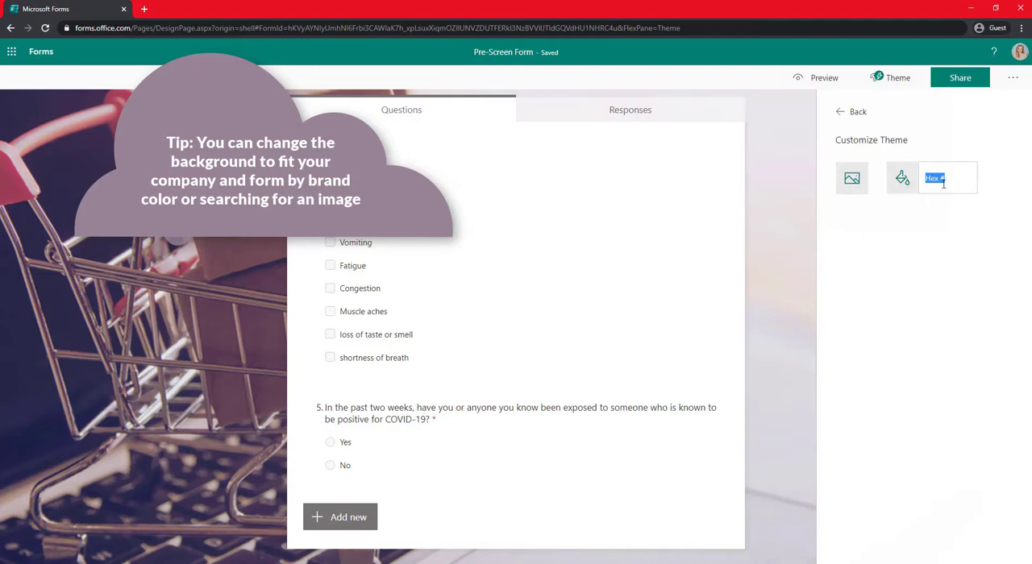
pyautogui.click(851, 179)
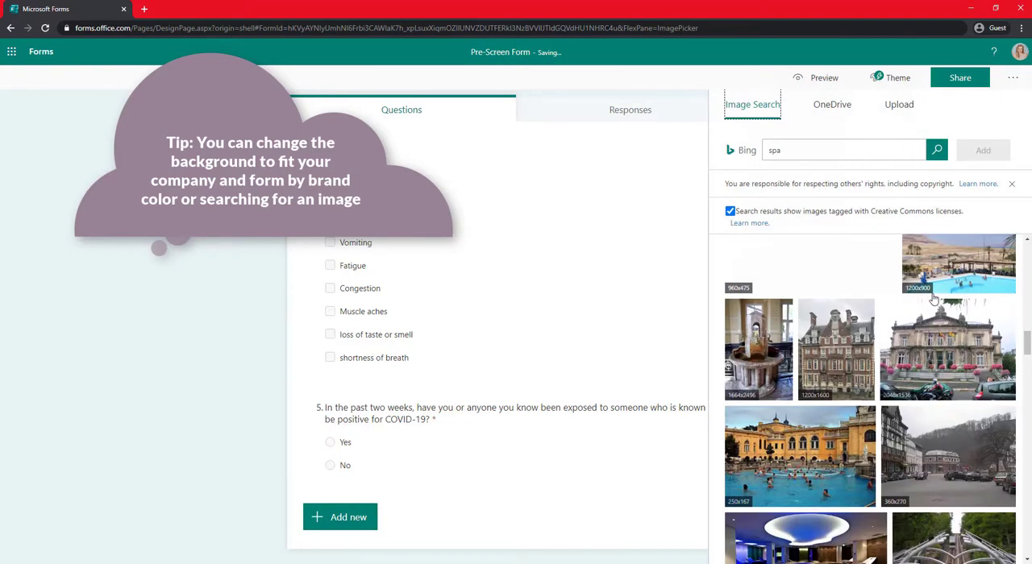
pyautogui.scroll(-10, 932, 298)
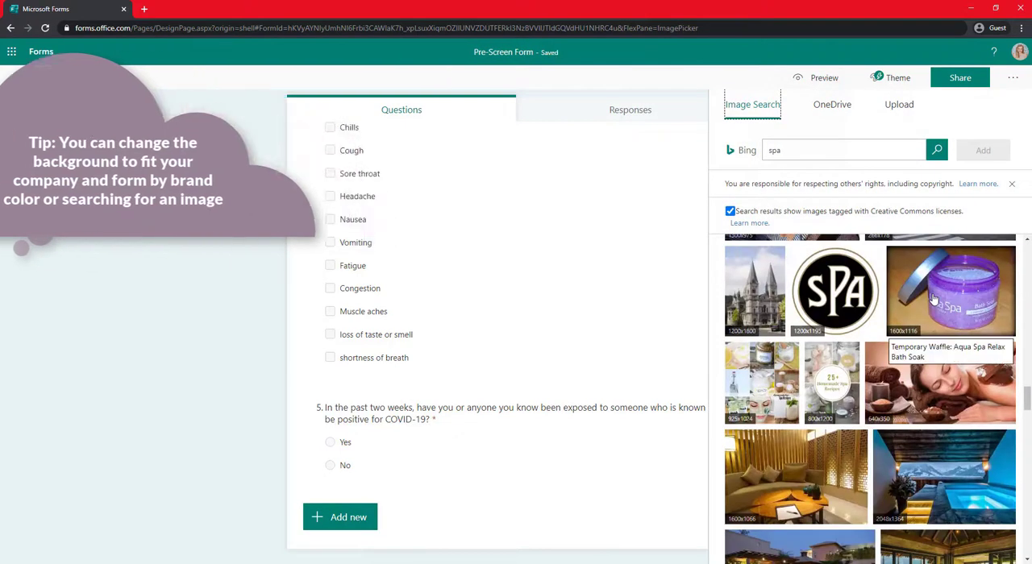
pyautogui.scroll(-3, 931, 298)
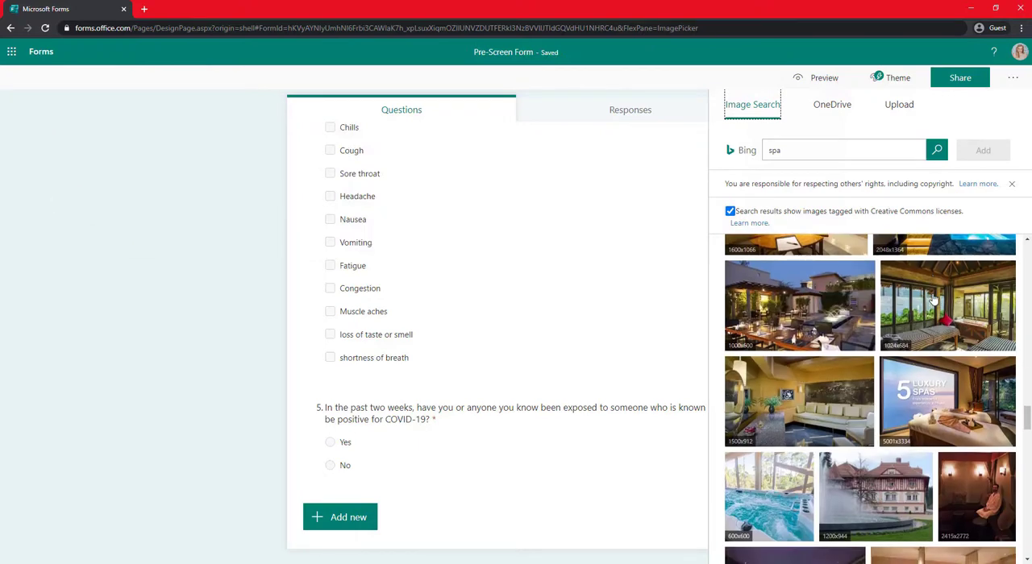
pyautogui.scroll(-2, 933, 299)
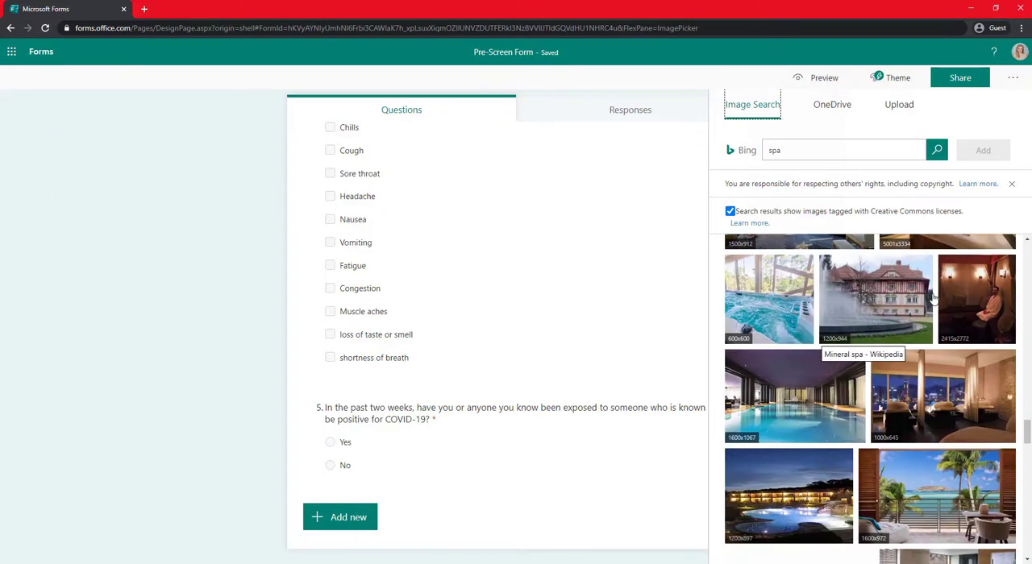
pyautogui.click(940, 407)
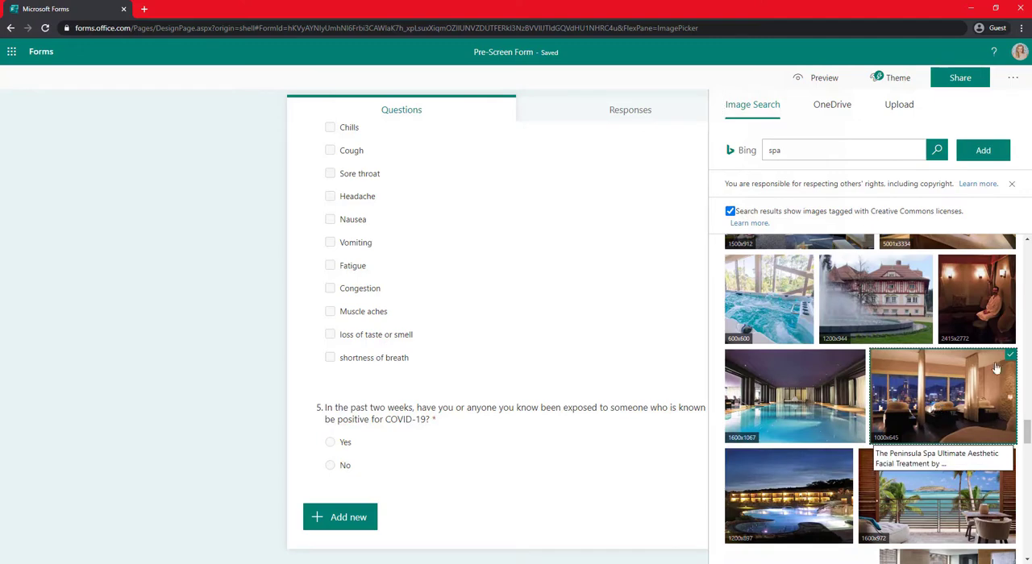
pyautogui.click(983, 152)
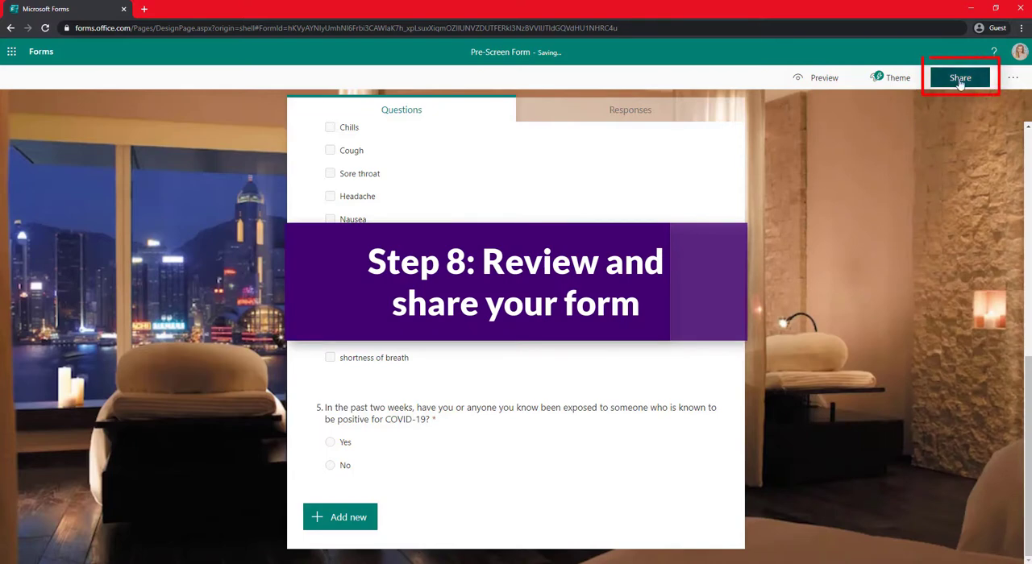
# Open the form's sharing options and examine the choices for who can respond.
pyautogui.click(960, 81)
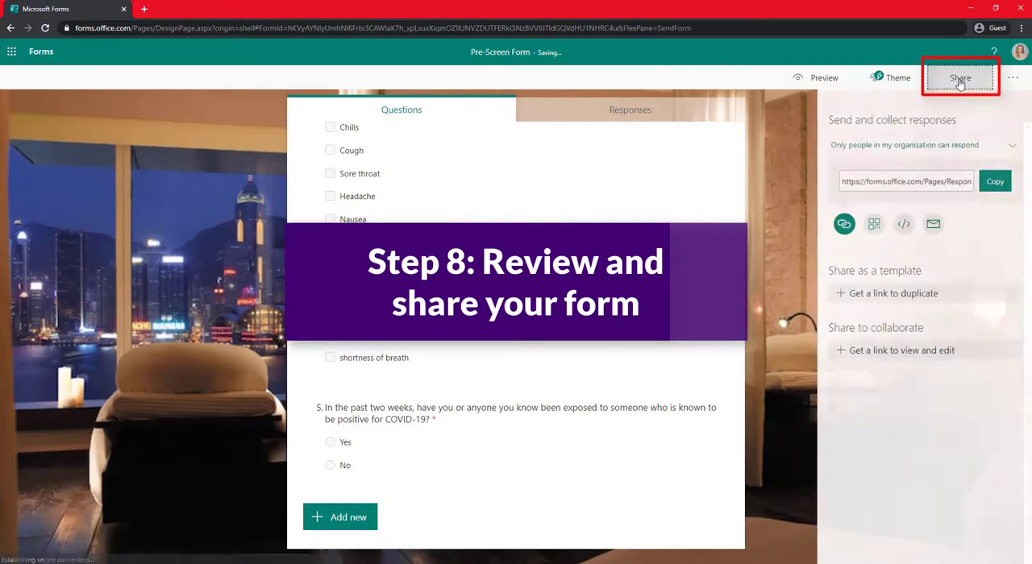
pyautogui.click(987, 148)
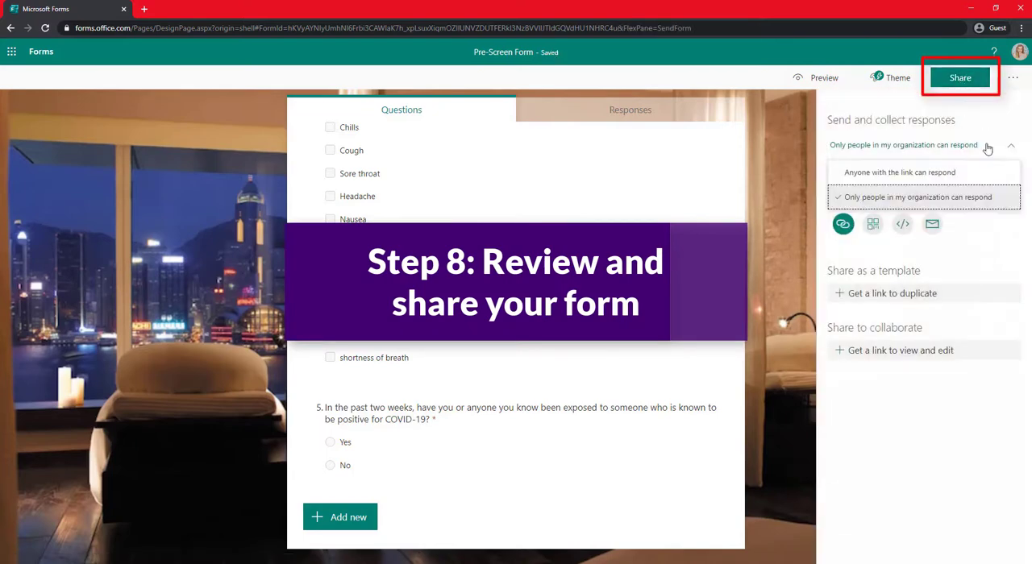
pyautogui.click(988, 149)
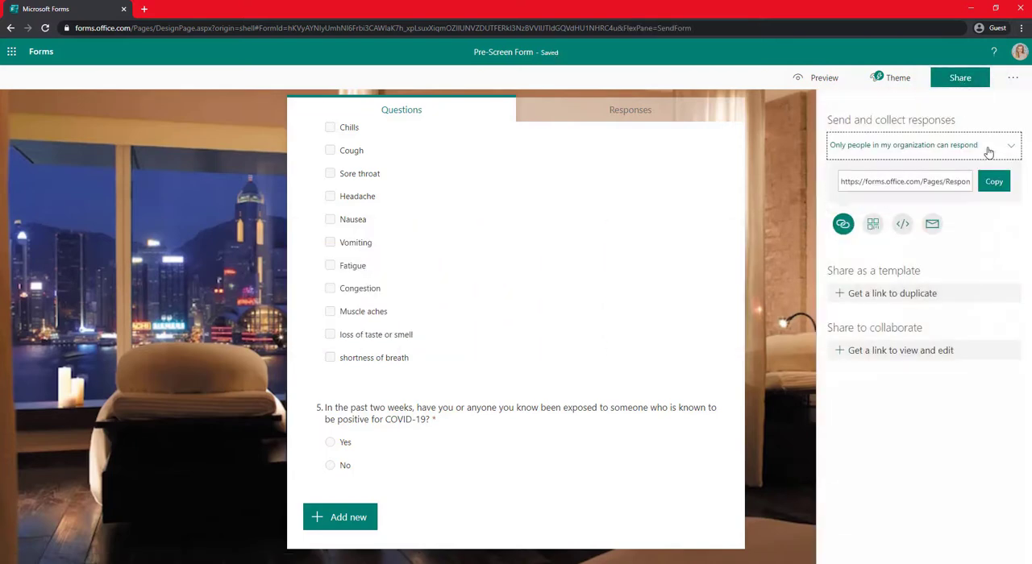
# Examine the QR code, embed code, email and link methods for sharing the form.
pyautogui.click(872, 224)
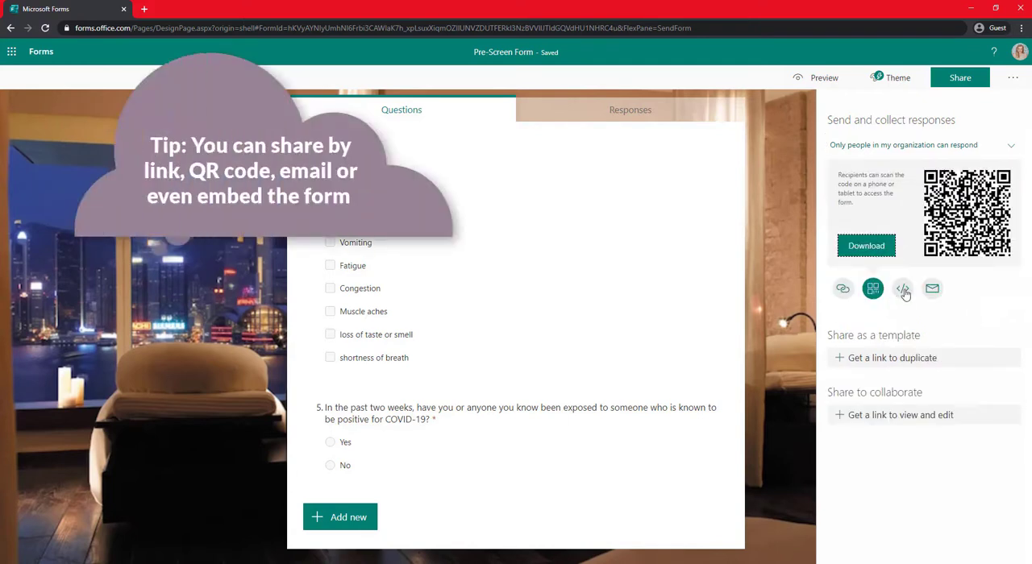
pyautogui.click(903, 292)
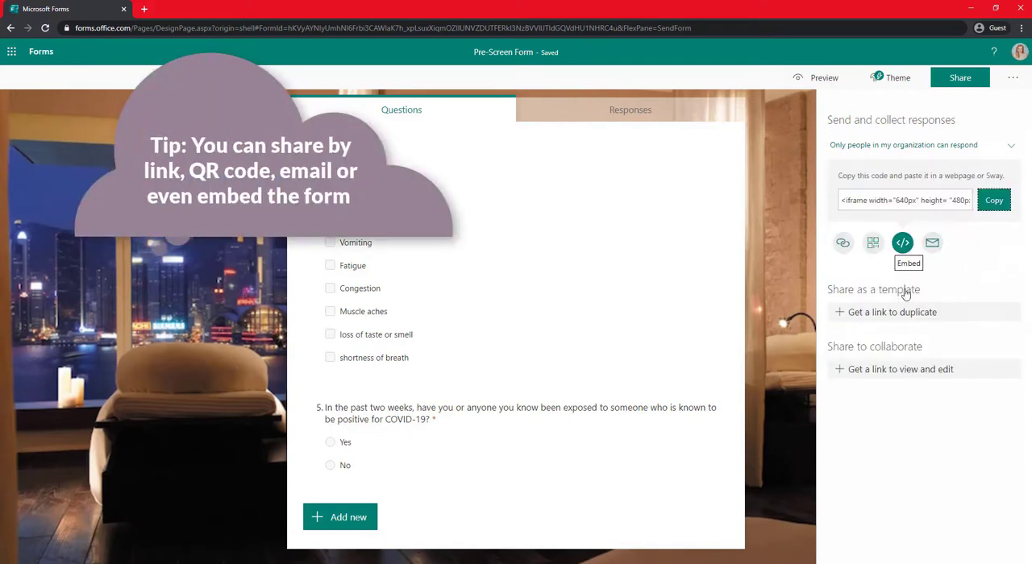
pyautogui.click(937, 245)
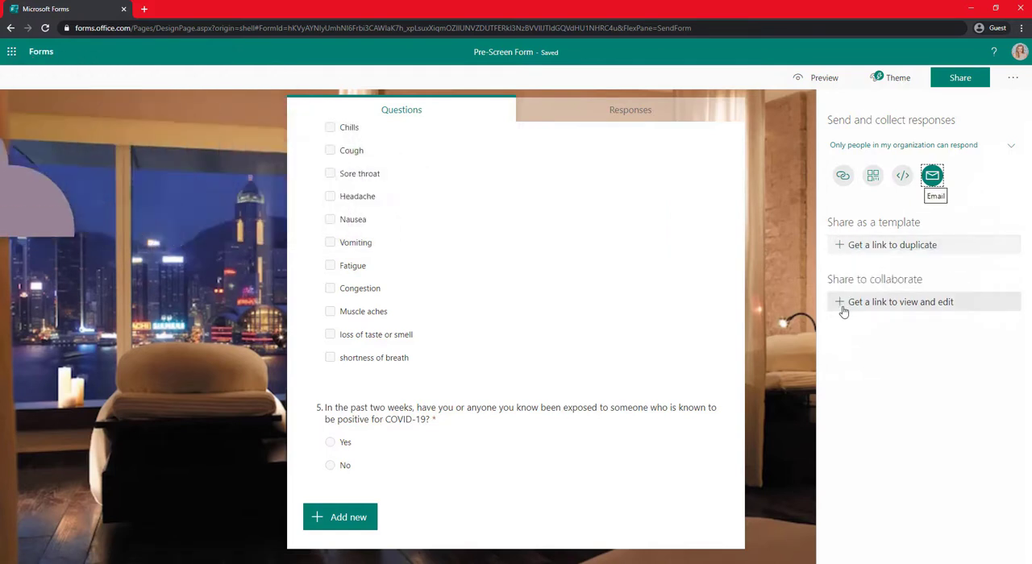
pyautogui.click(842, 175)
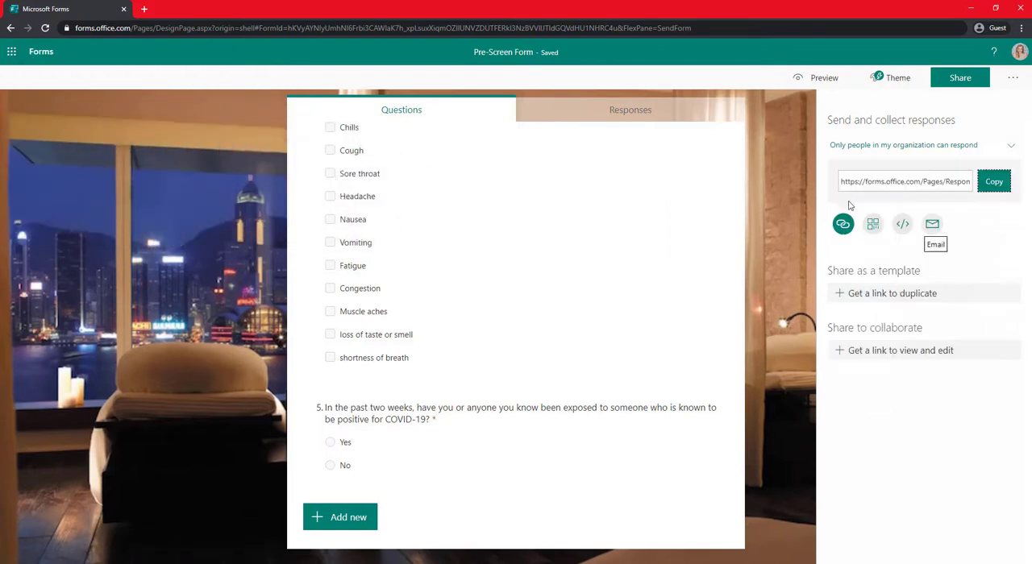
# Preview the finished form in computer view, review all its questions, and return to the editor.
pyautogui.scroll(5, 729, 405)
pyautogui.scroll(2, 733, 362)
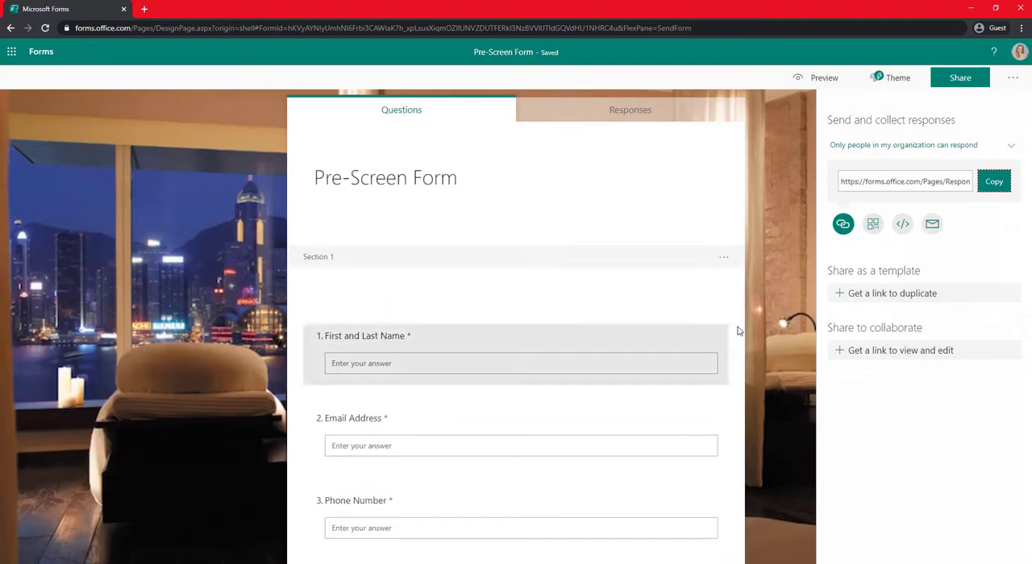
pyautogui.click(816, 77)
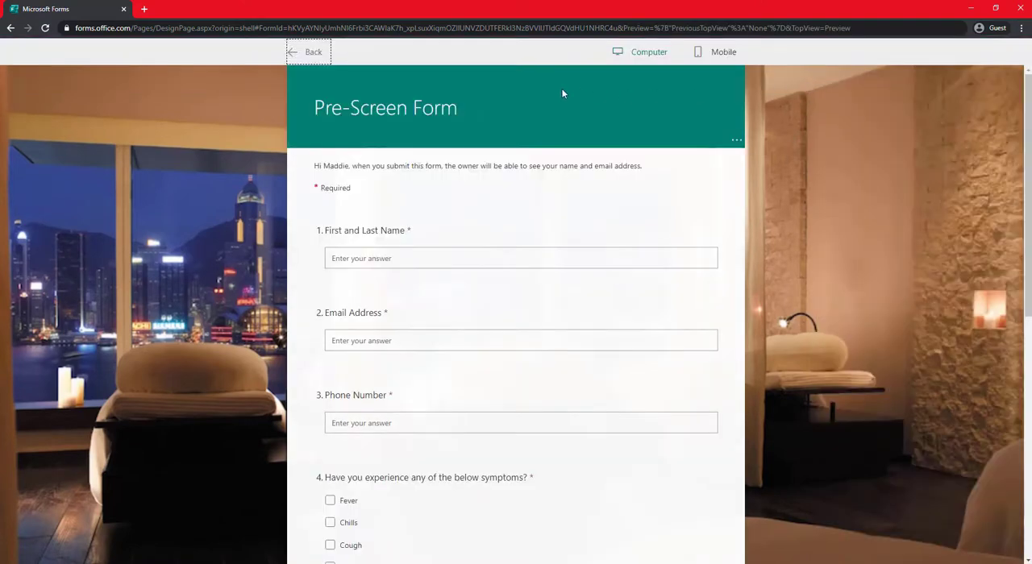
pyautogui.scroll(-6, 576, 322)
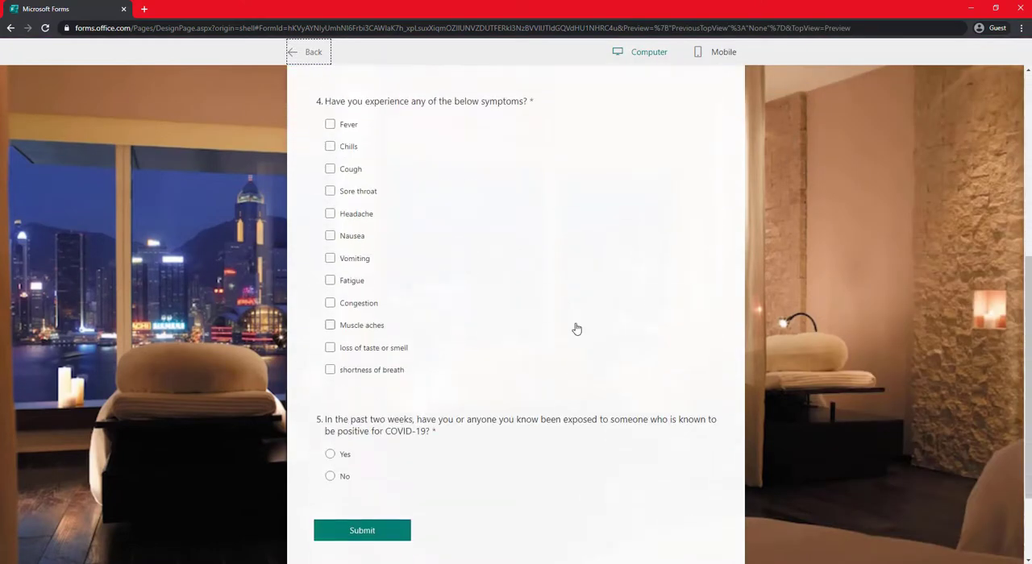
pyautogui.scroll(8, 587, 359)
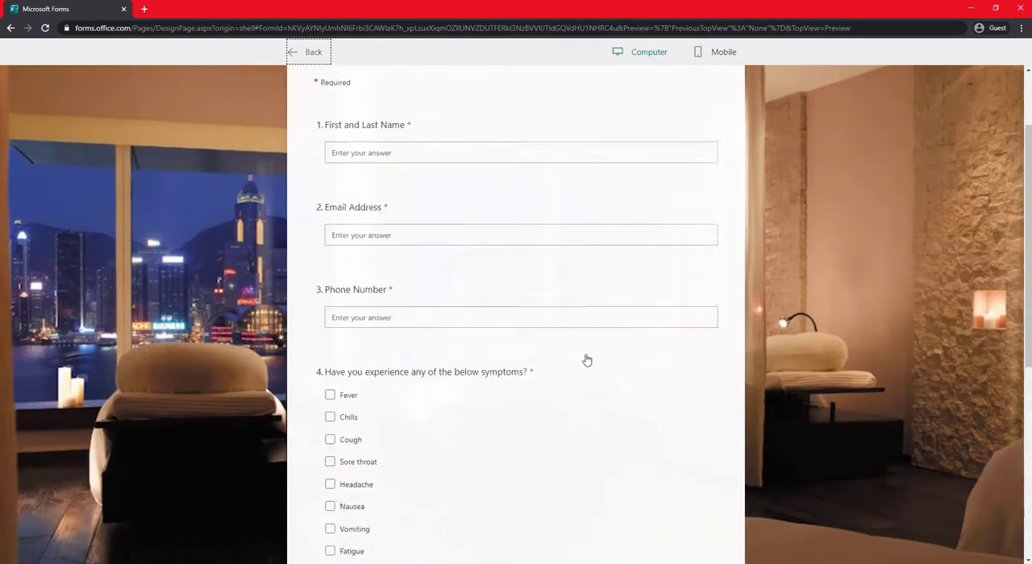
pyautogui.click(308, 51)
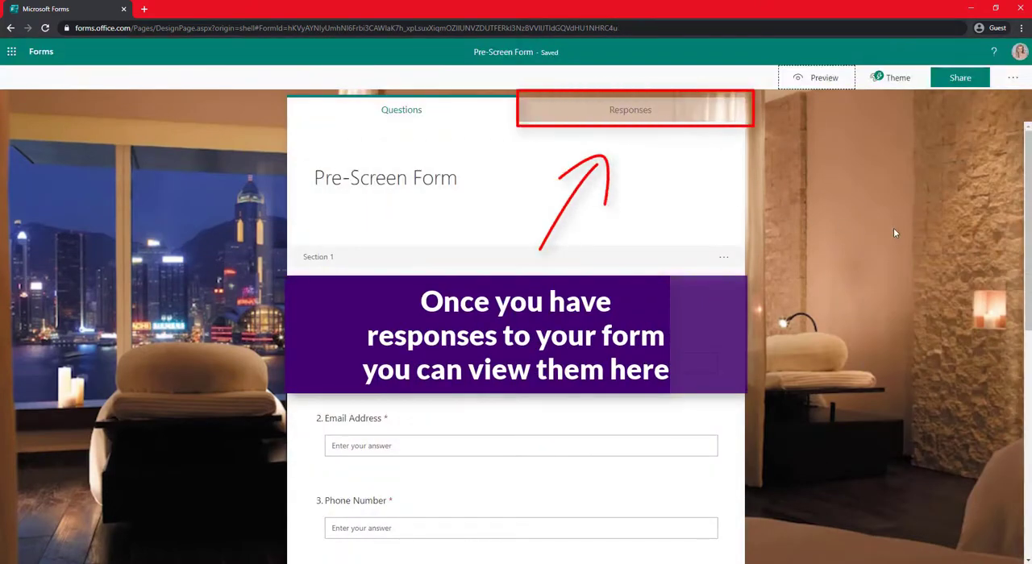